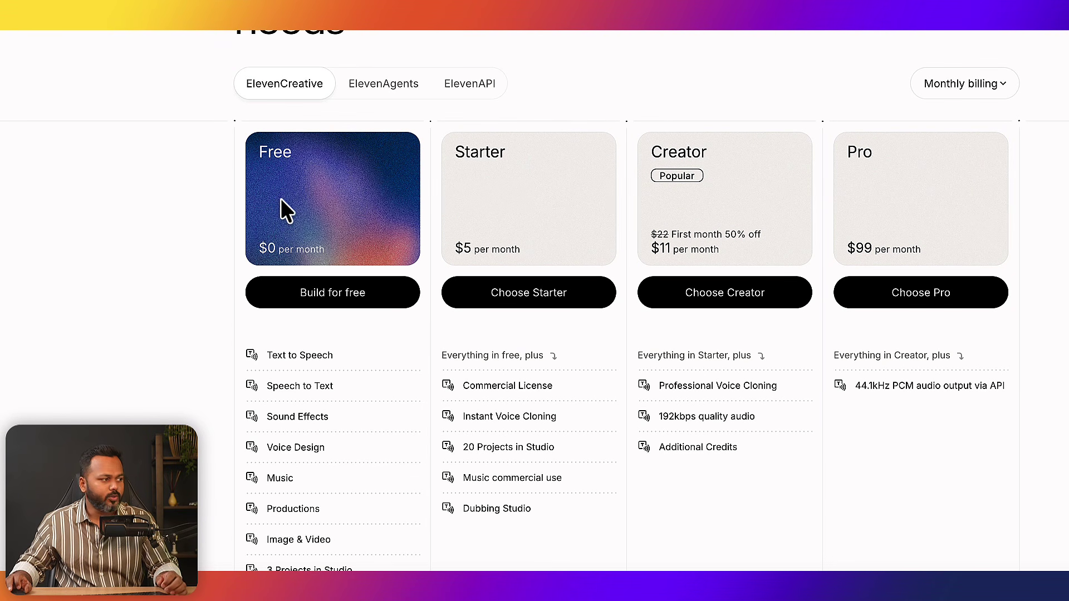
Compare the ElevenCreative pricing plans, including the features and monthly credits each one offers
scroll(280, 205, "down", 4)
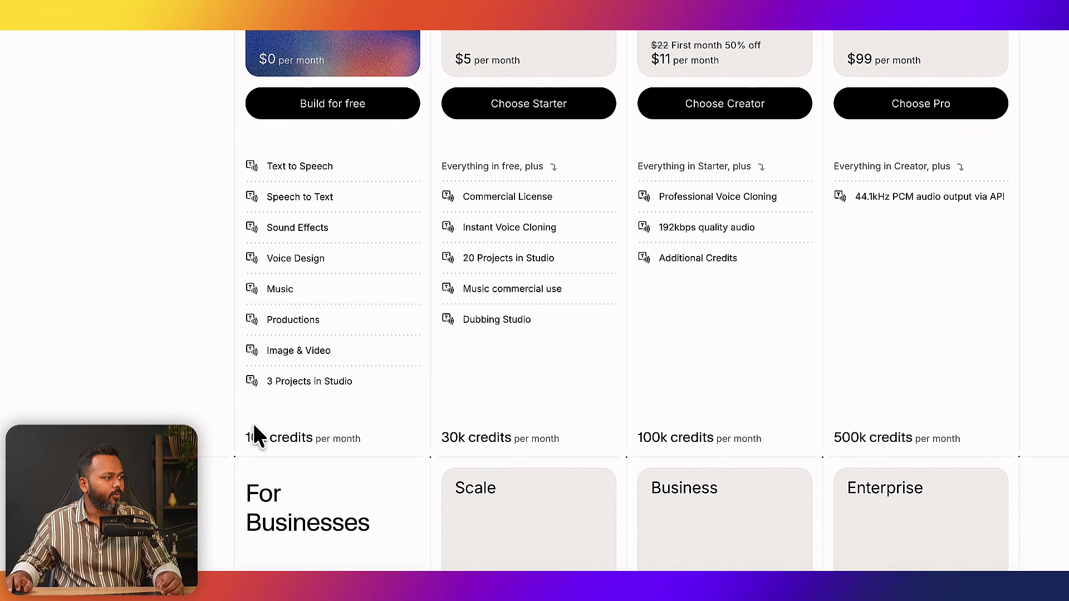
left_click_drag(248, 433, 355, 437)
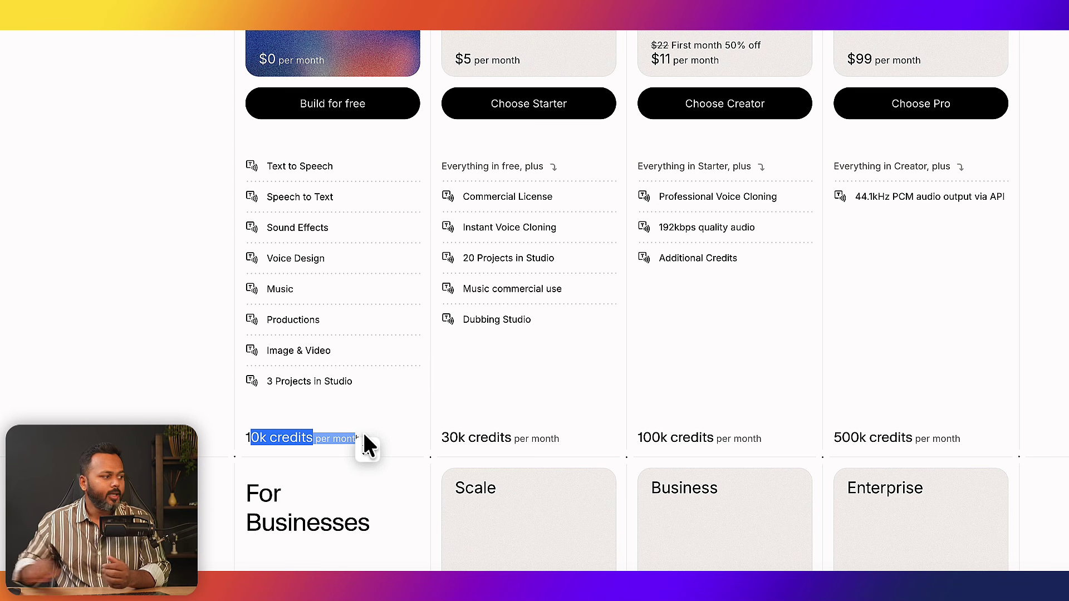
left_click(365, 443)
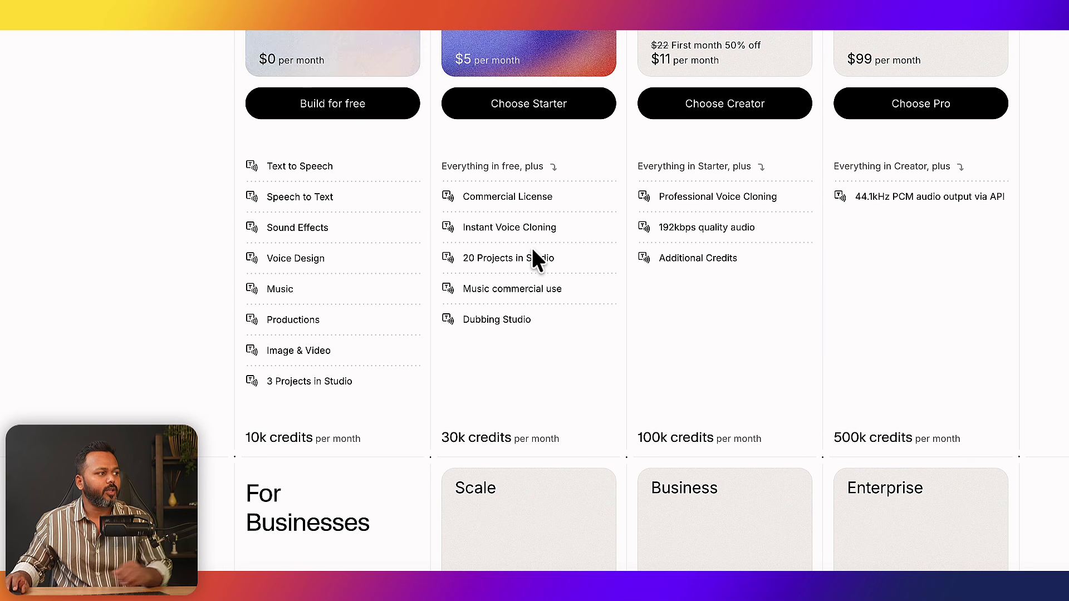
scroll(532, 248, "up", 3)
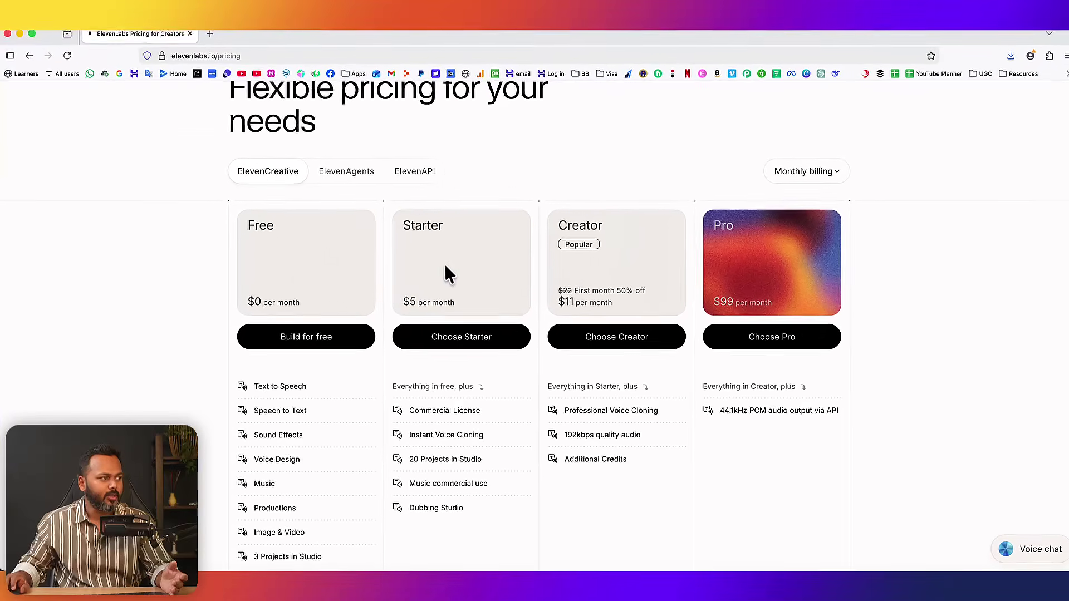
scroll(616, 322, "up", 3)
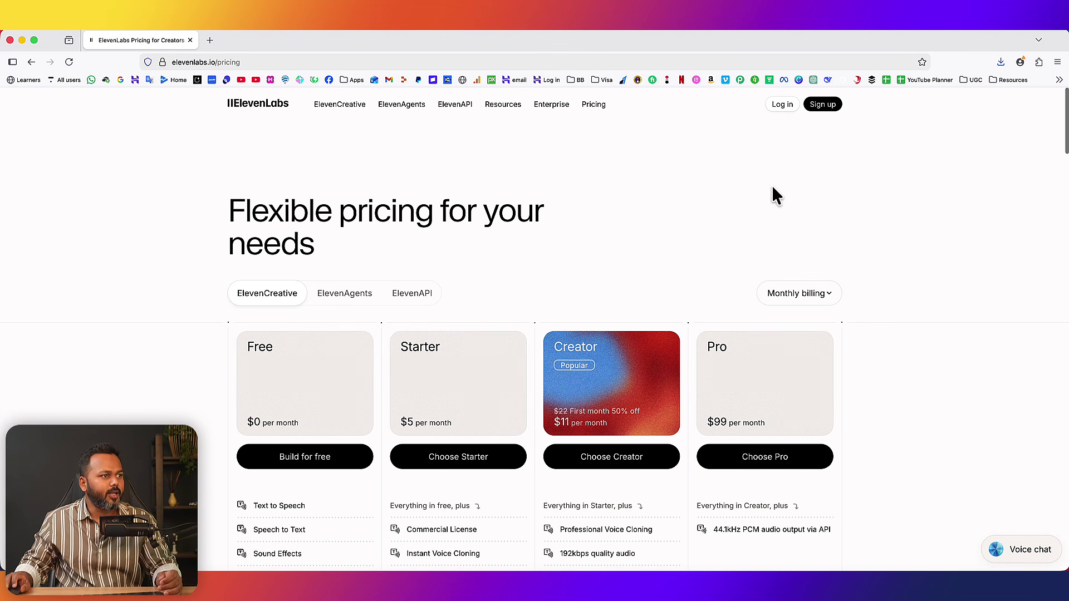
Sign up and enter the Hinglish story starting "Kal raat" and ending "Monday se pakka." as the Text to Speech script
left_click(823, 107)
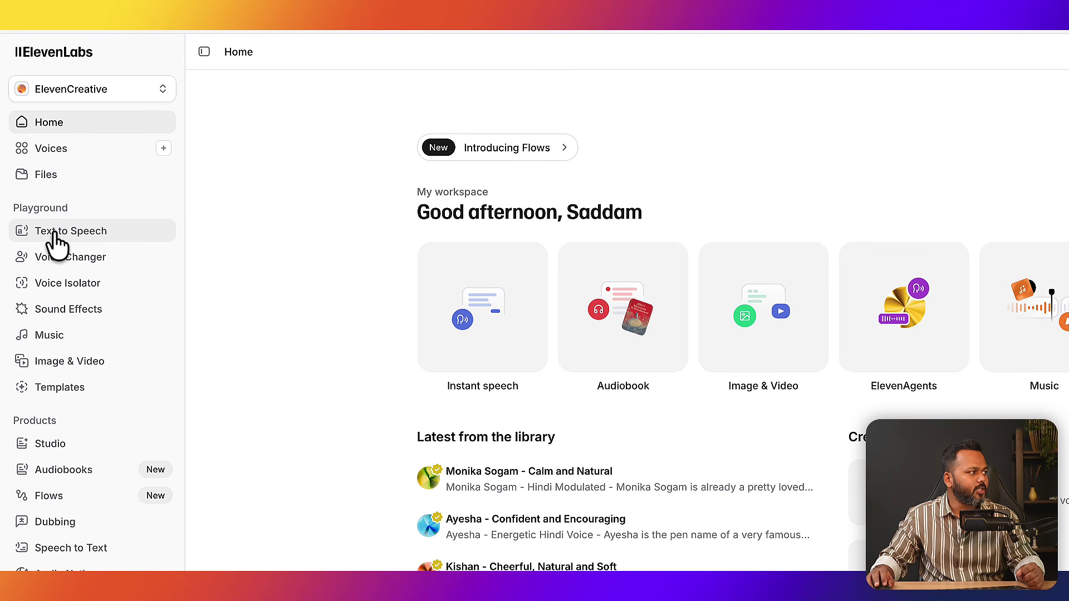
left_click(56, 231)
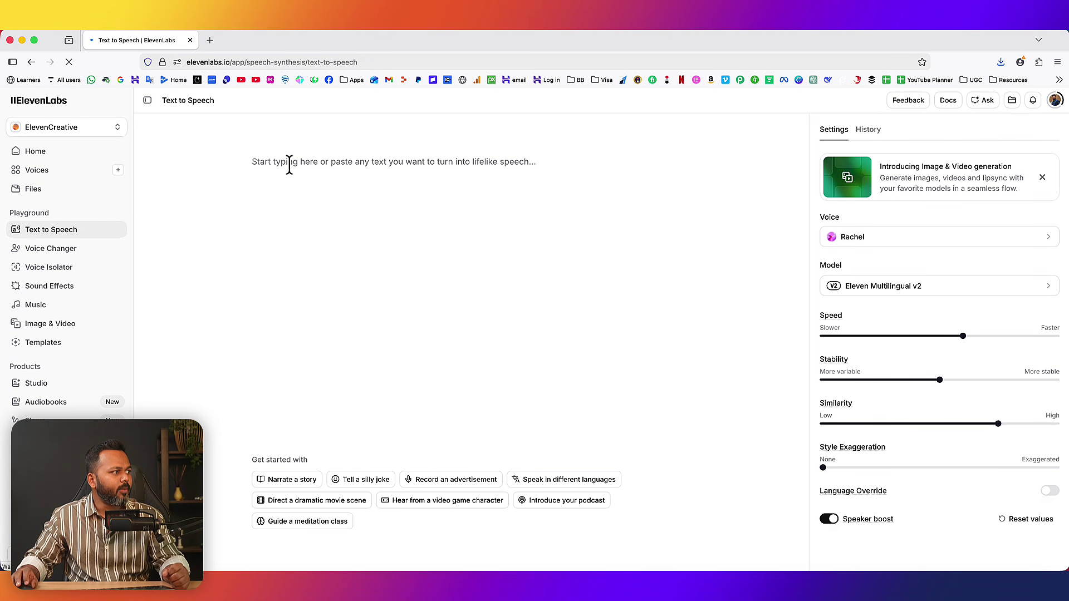
type("Kal raat Ramesh ne socha ki subah se apni life sudharega. Alarm 5 baje ka lagaya, shoes bhi ready rakhe. Lekin subah jaise hi alarm baja, usne aankh kholi, phone dekha, aur bola, \"Aaj nahi… Monday se pakka.\"")
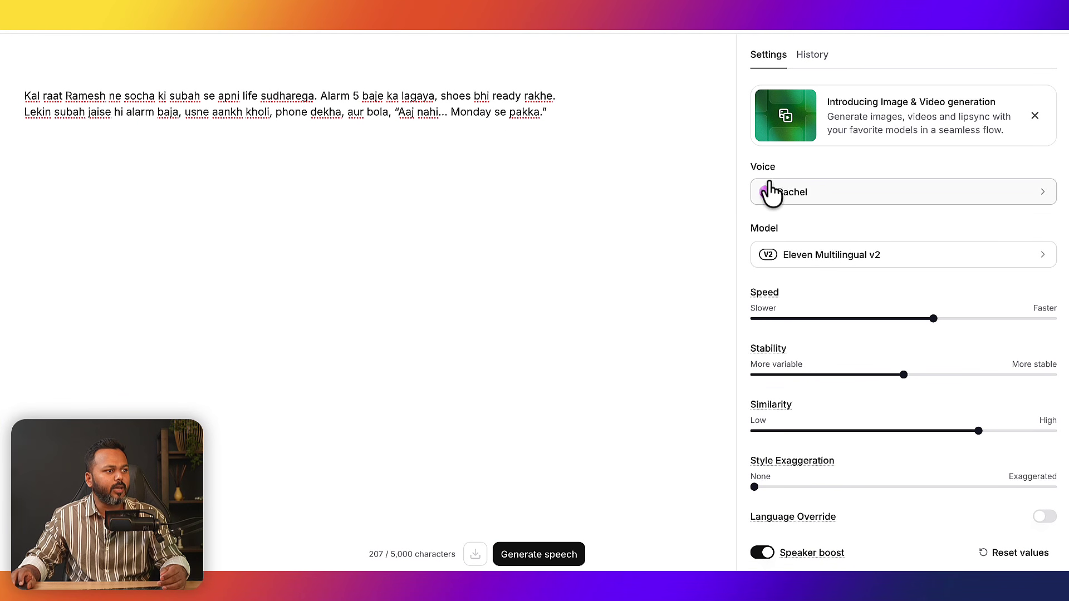
Explore the voice library and preview the Peter and Michael C. Vincent voices
left_click(905, 193)
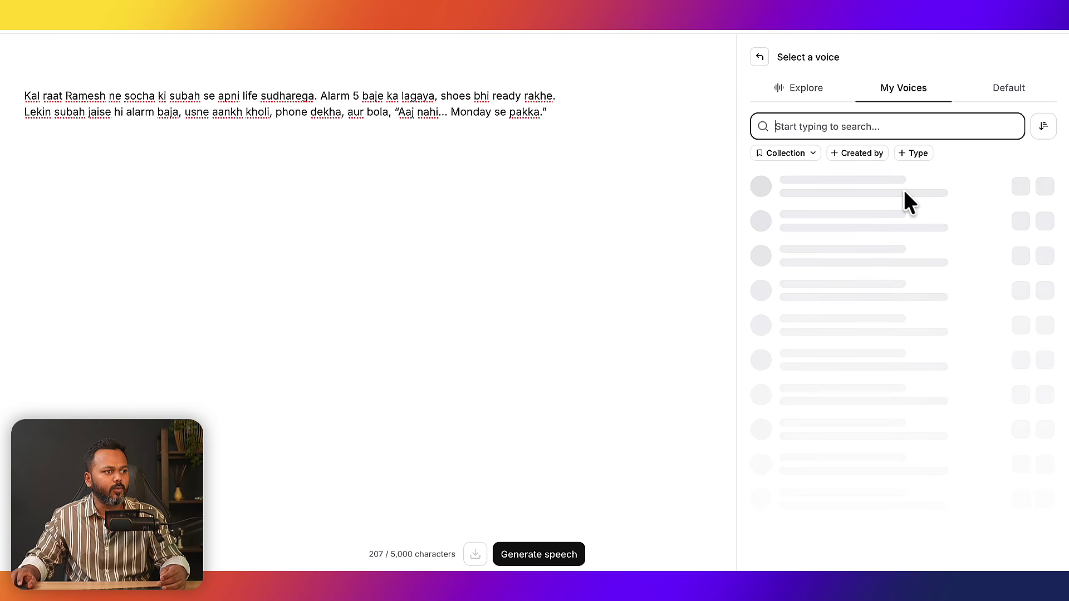
left_click(802, 93)
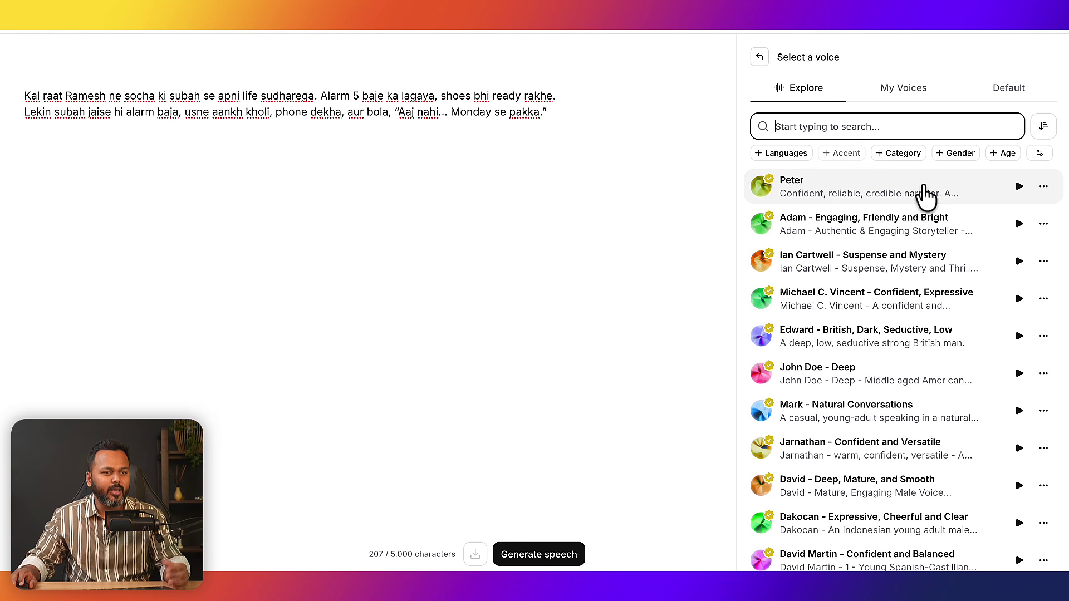
left_click(1019, 187)
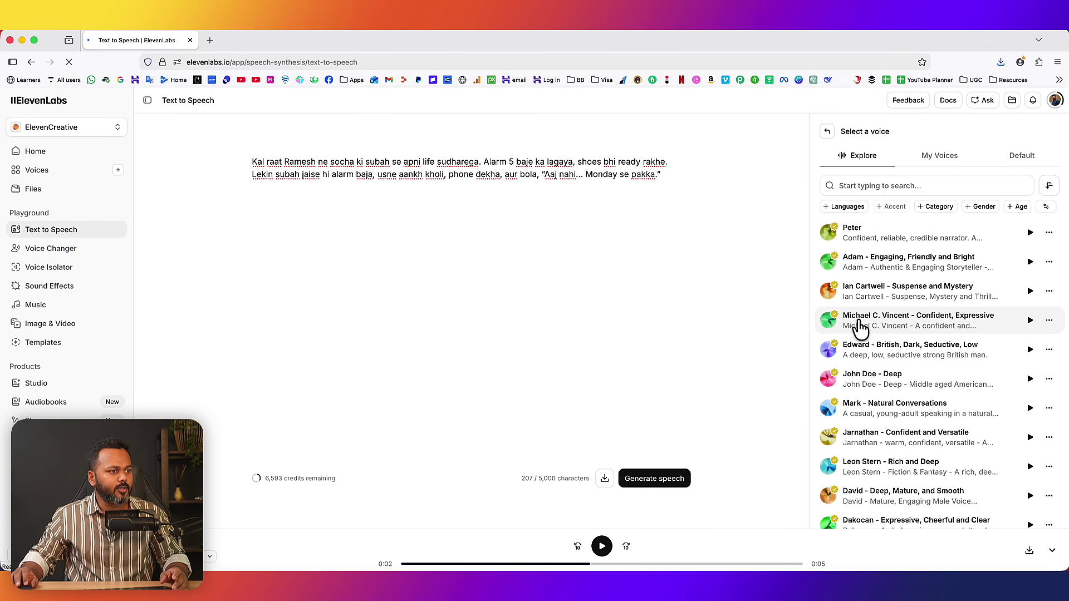
left_click(1030, 323)
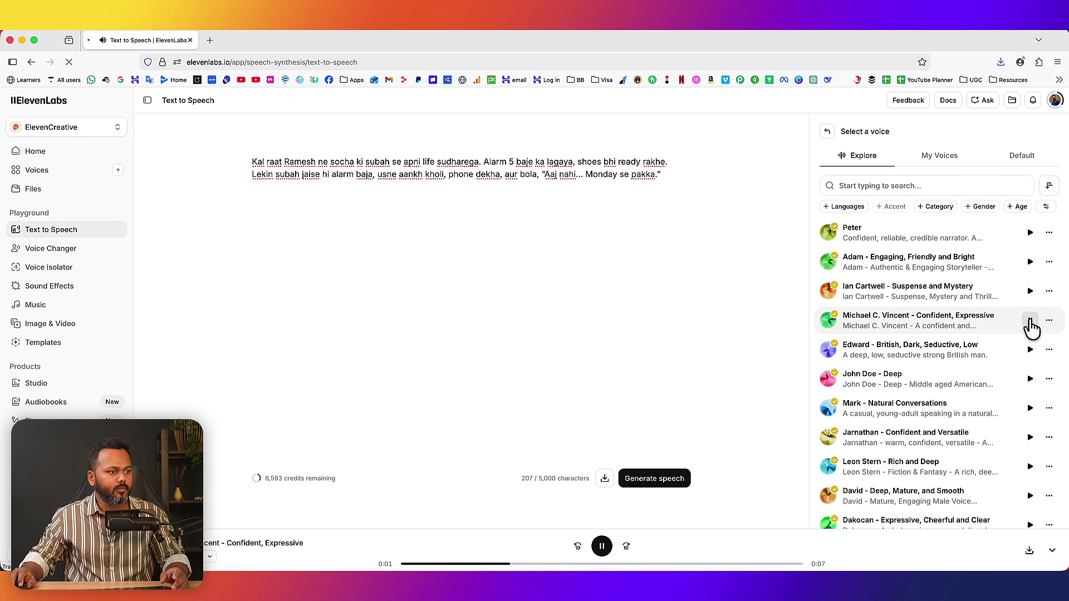
scroll(995, 349, "down", 3)
scroll(966, 344, "down", 4)
scroll(840, 239, "up", 7)
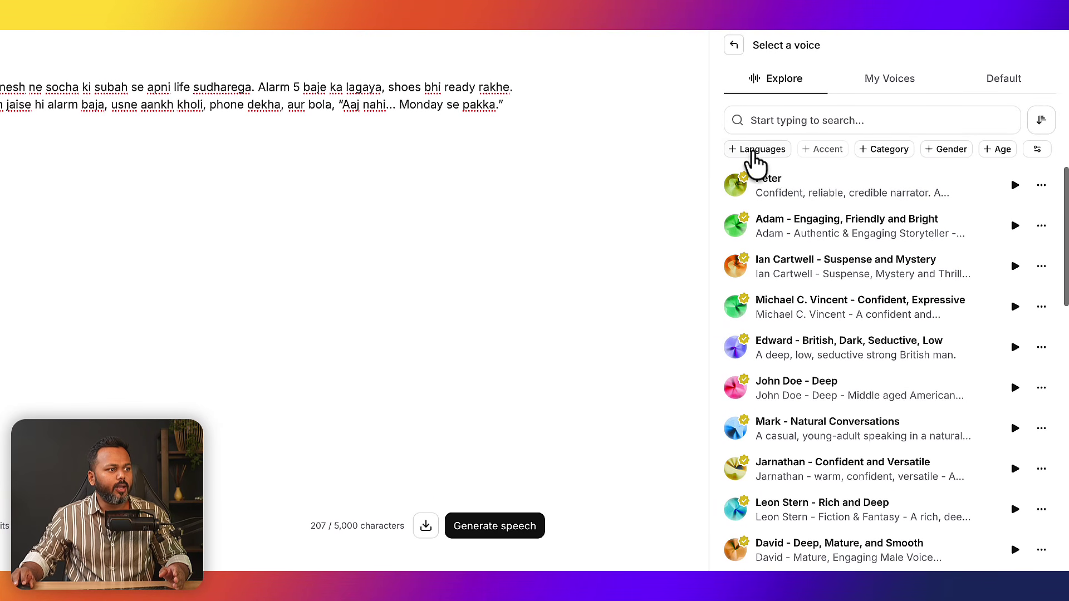
Filter the voice library by the Hindi language
left_click(754, 159)
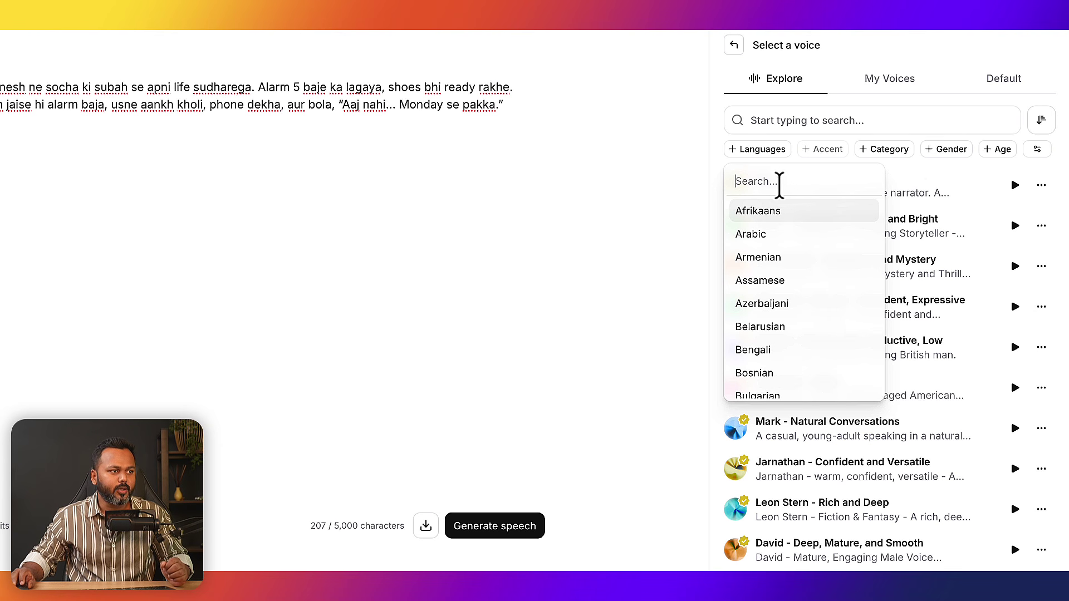
type("hindi")
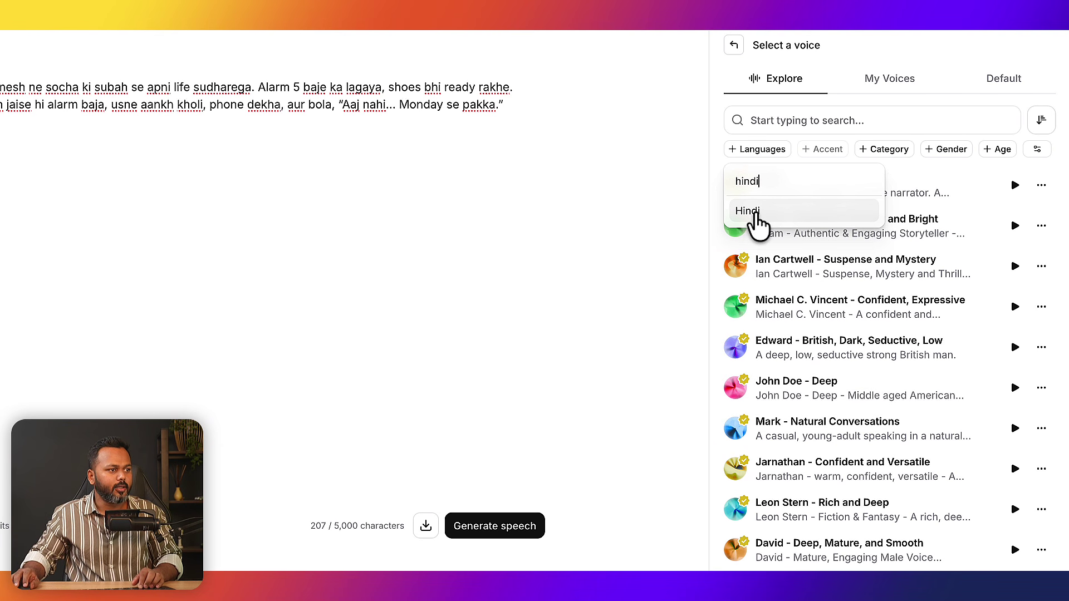
left_click(755, 214)
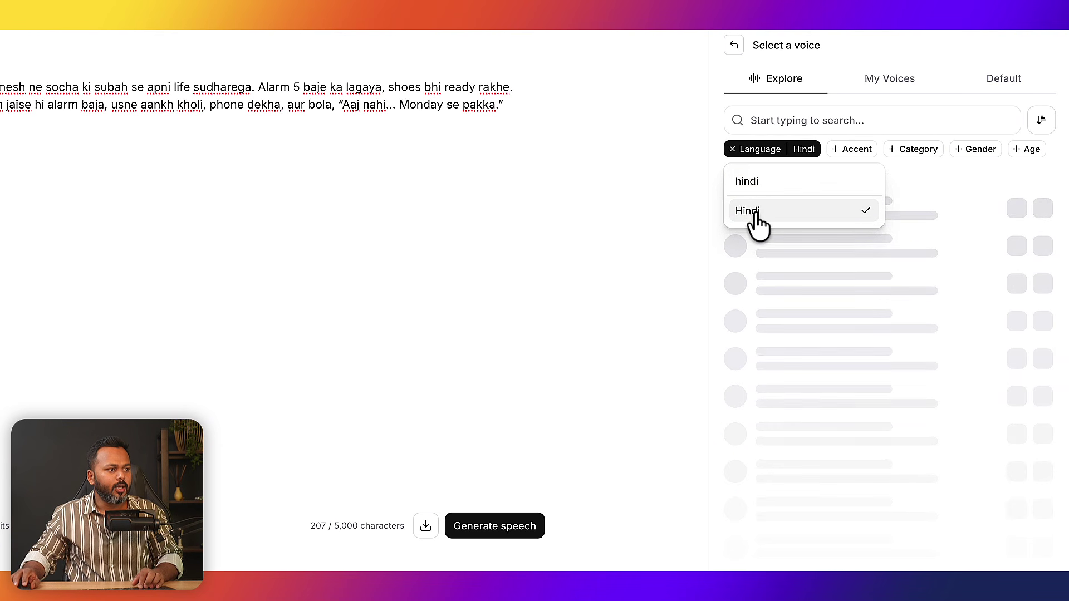
left_click(937, 177)
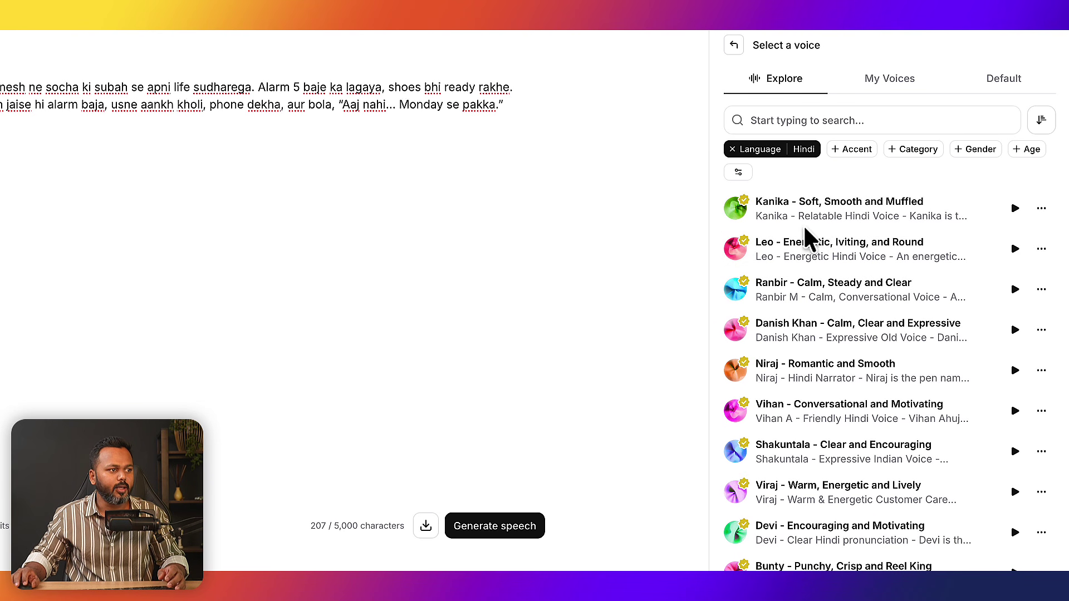
Preview the "Kanika - Soft, Smooth and Muffled" and "Vihan - Conversational and Motivating" voices and browse the other Hindi voices
left_click(1015, 208)
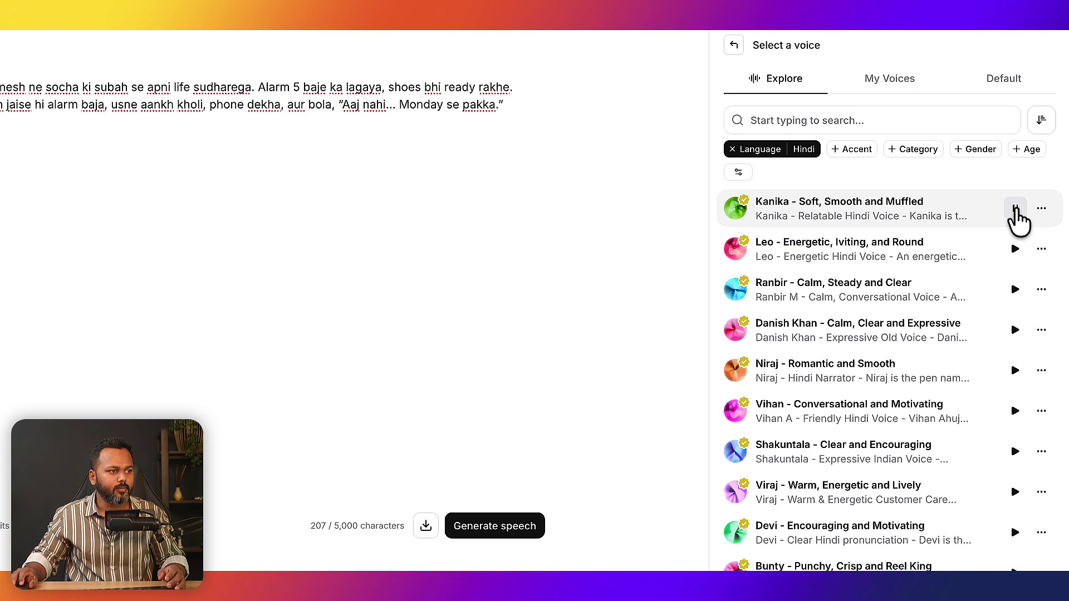
left_click(1014, 208)
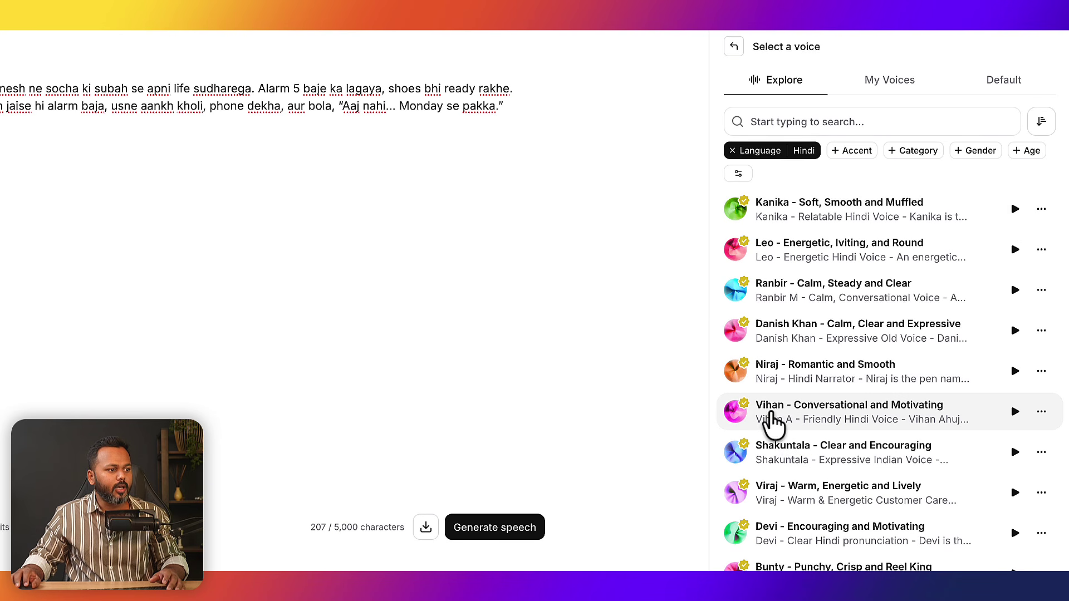
left_click(1014, 413)
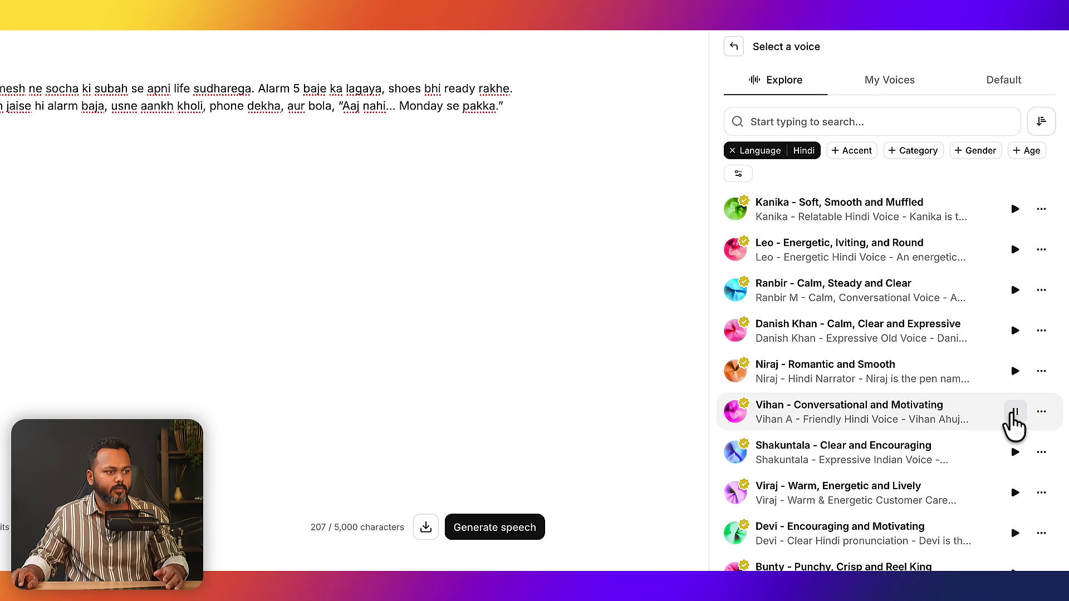
left_click(1013, 412)
scroll(983, 410, "down", 3)
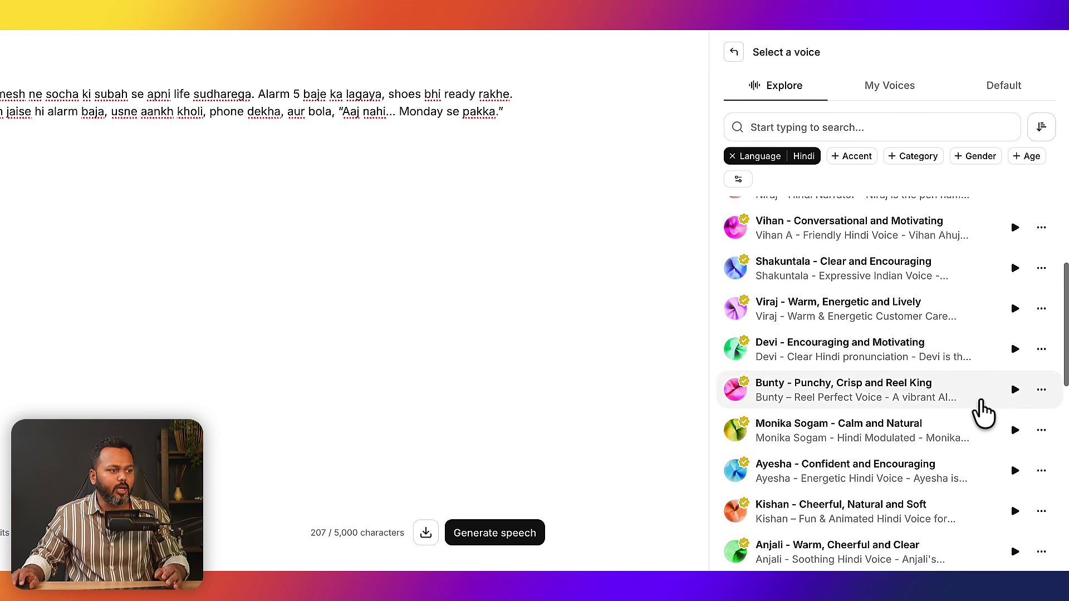
scroll(983, 411, "up", 3)
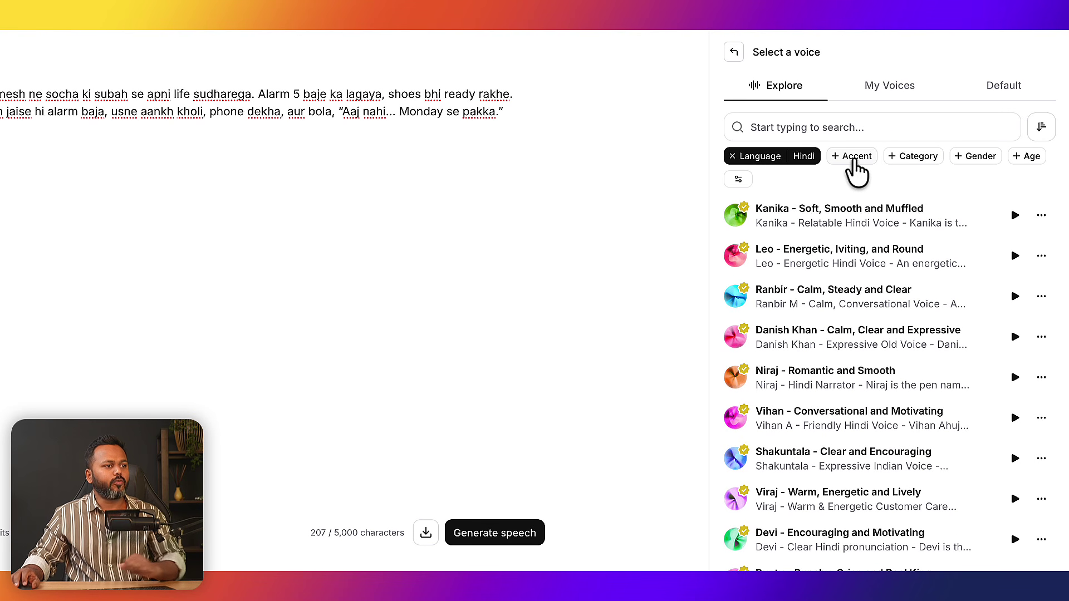
Check the available Hindi accents without choosing one, and filter the voices by the Social Media category
left_click(856, 161)
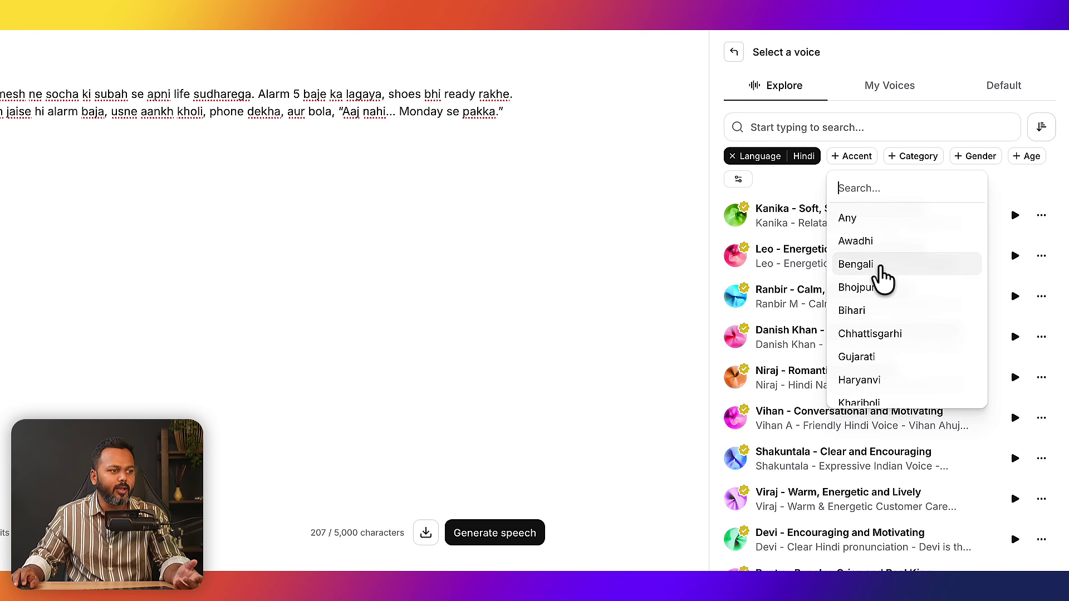
left_click(802, 188)
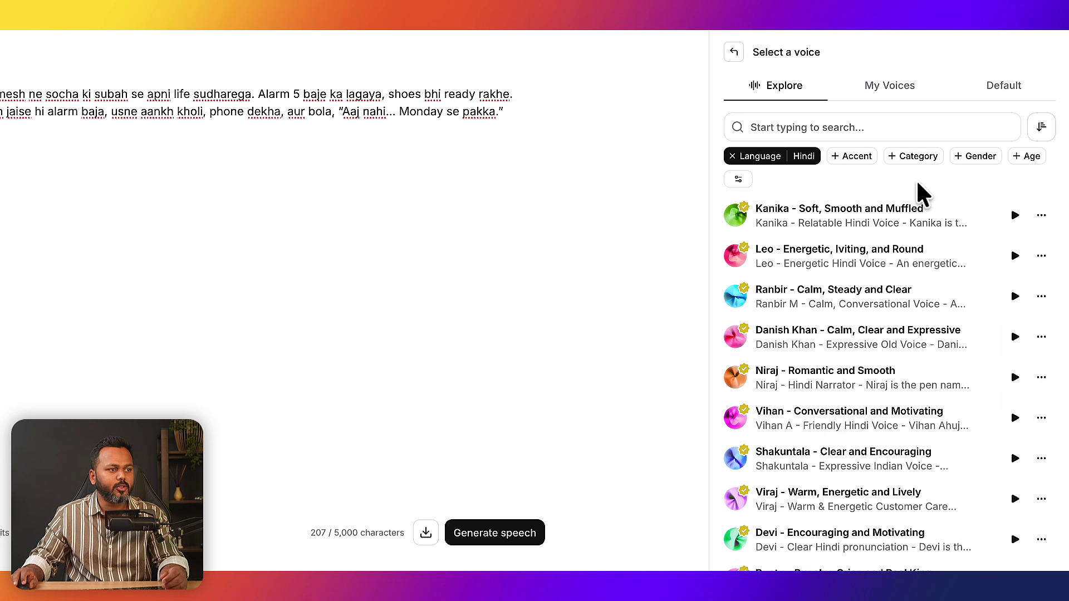
left_click(910, 160)
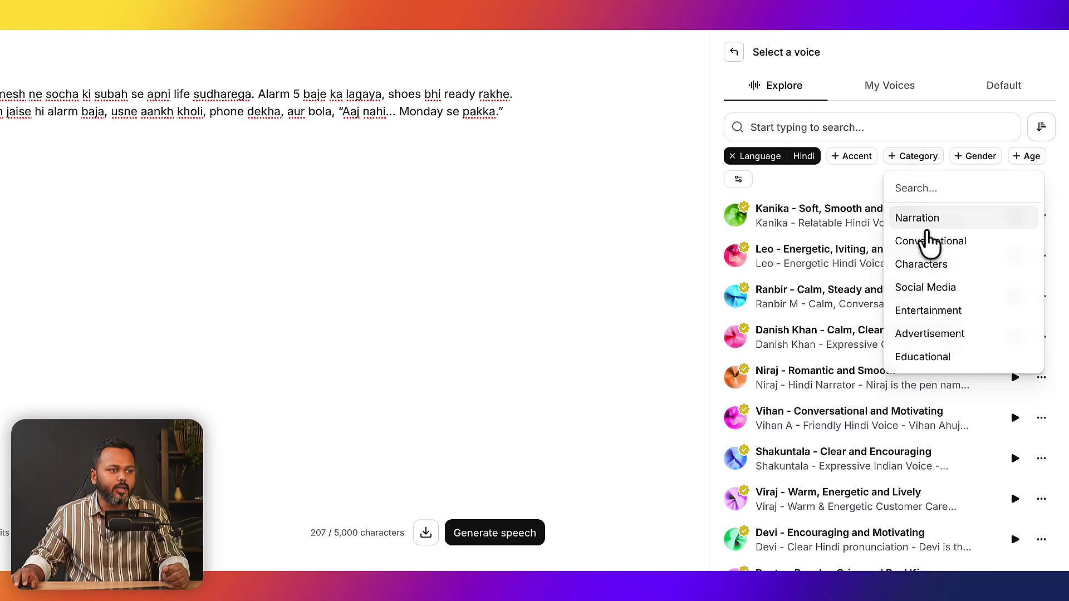
left_click(961, 288)
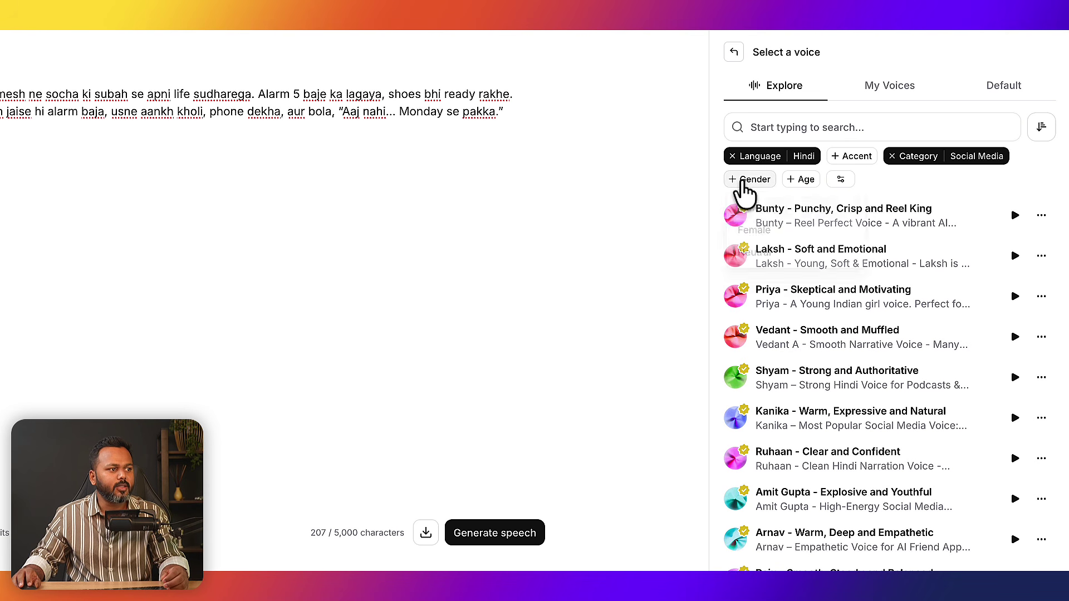
Narrow the voices to the Female gender and select "Priya - Skeptical and Motivating" for the script
left_click(743, 183)
left_click(767, 231)
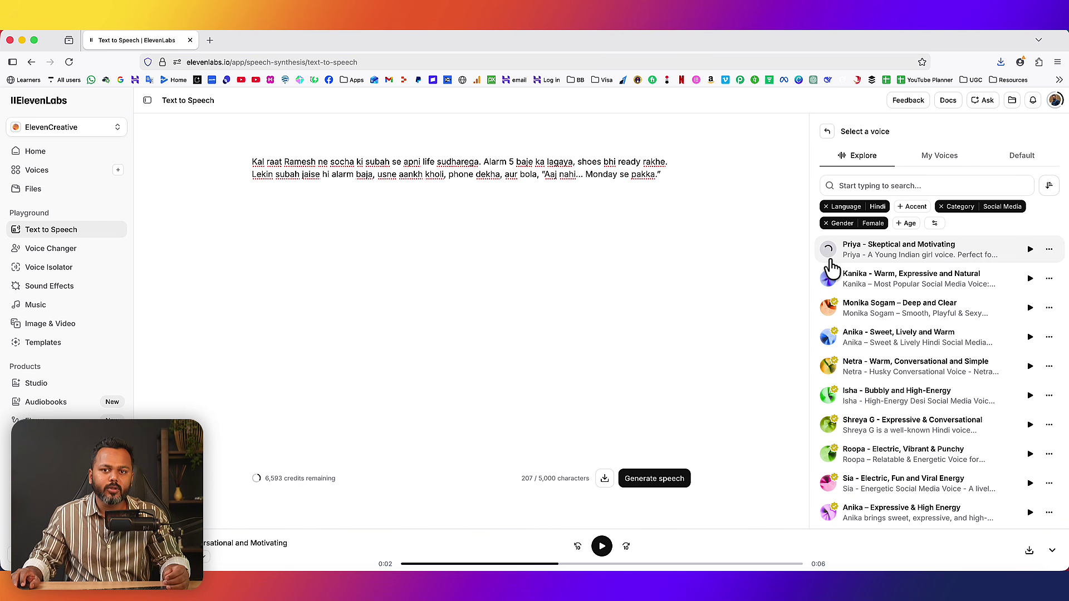
left_click(861, 256)
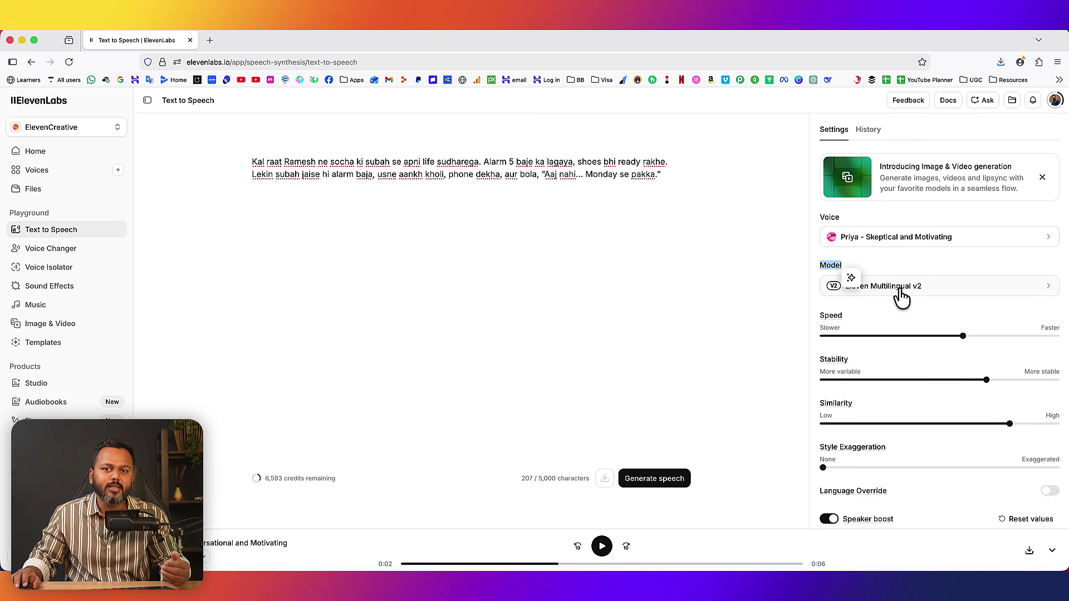
Review the available speech models and switch the script's model to Eleven v3
left_click(901, 295)
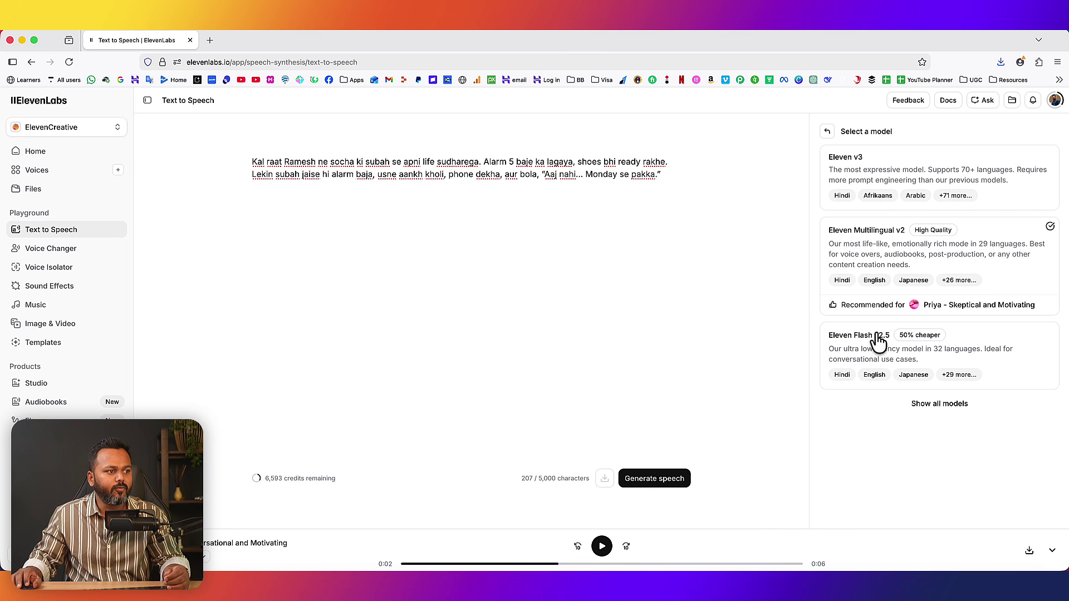
left_click(827, 132)
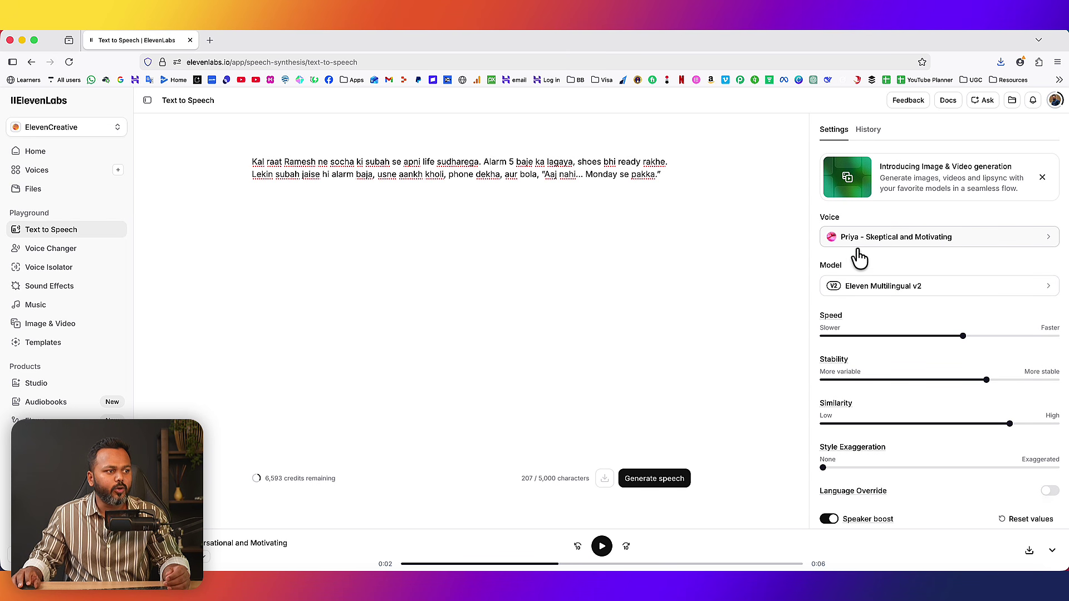
left_click(875, 295)
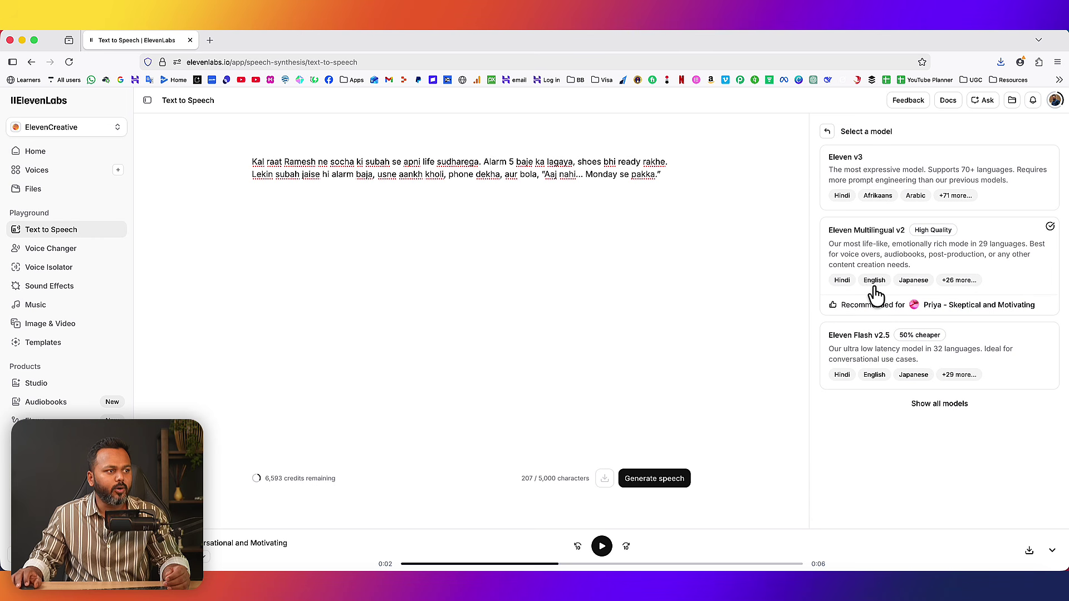
left_click(857, 166)
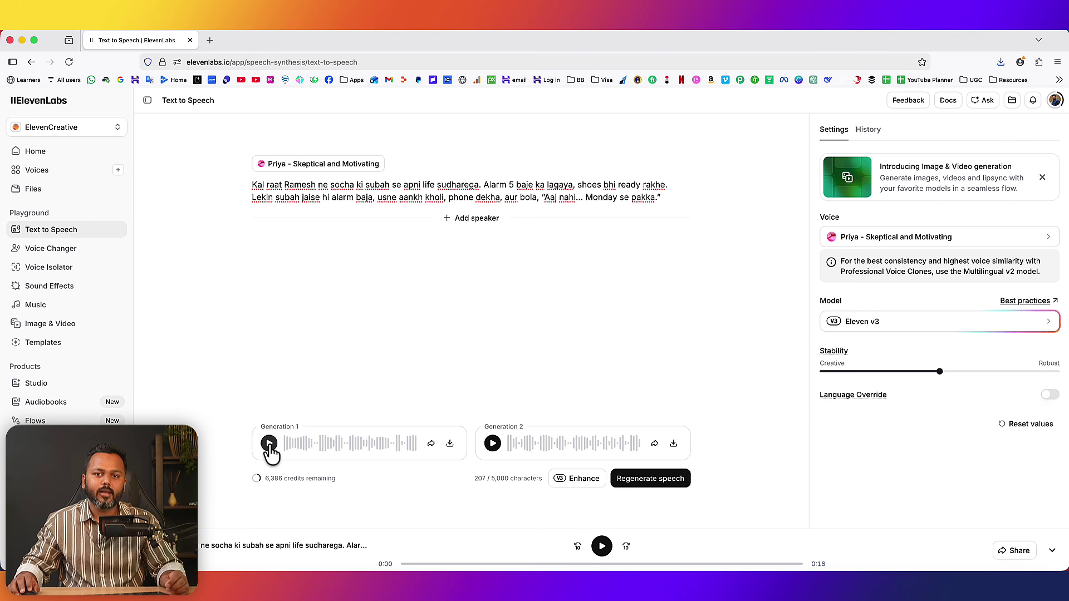
Listen to the generated speech in Generation 1 and Generation 2
left_click(269, 445)
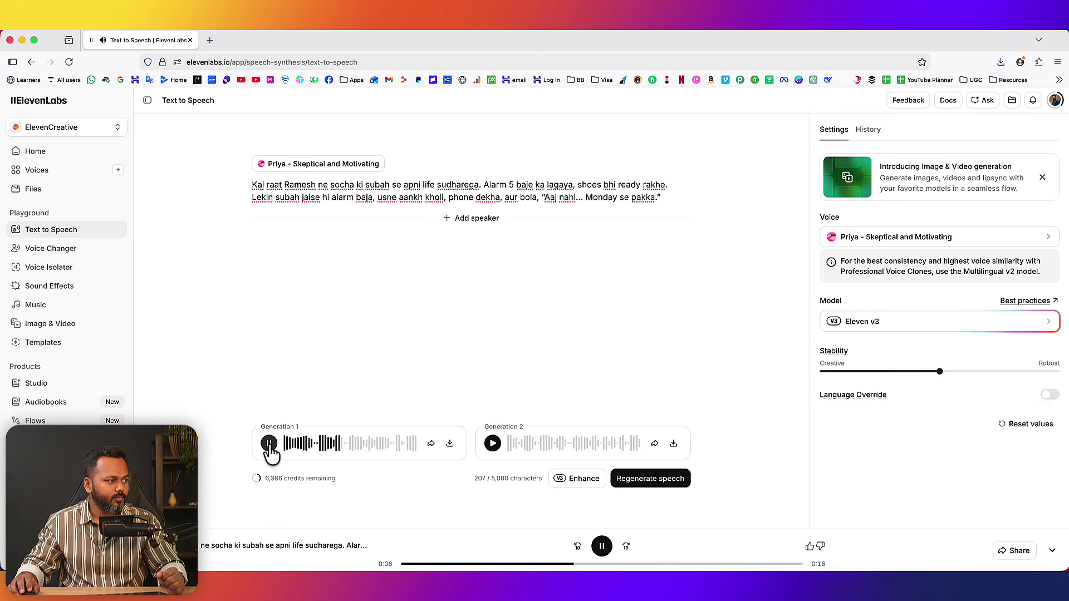
left_click(270, 443)
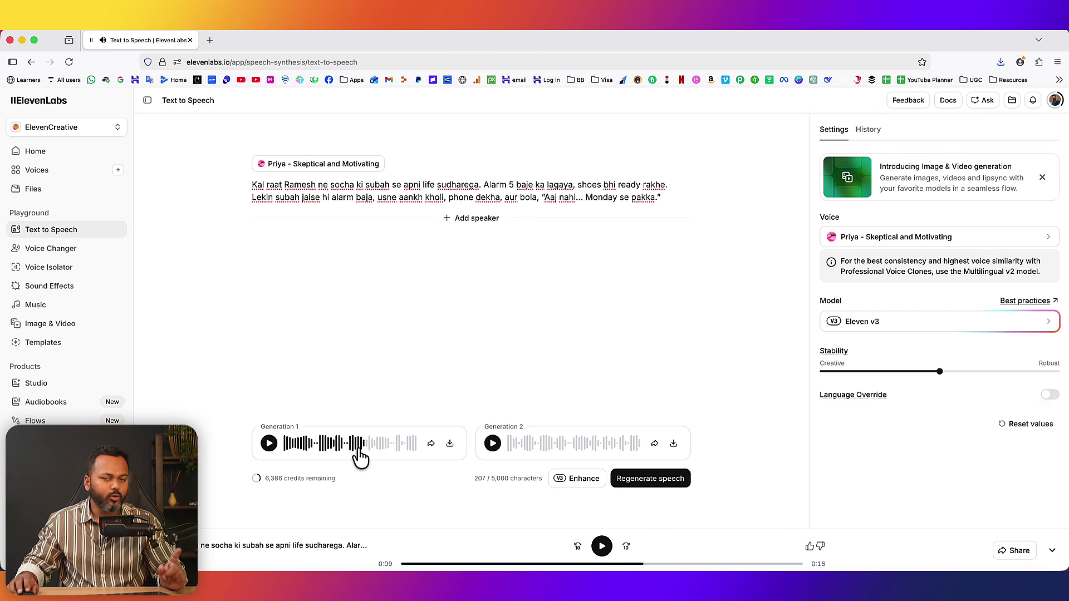
left_click(492, 444)
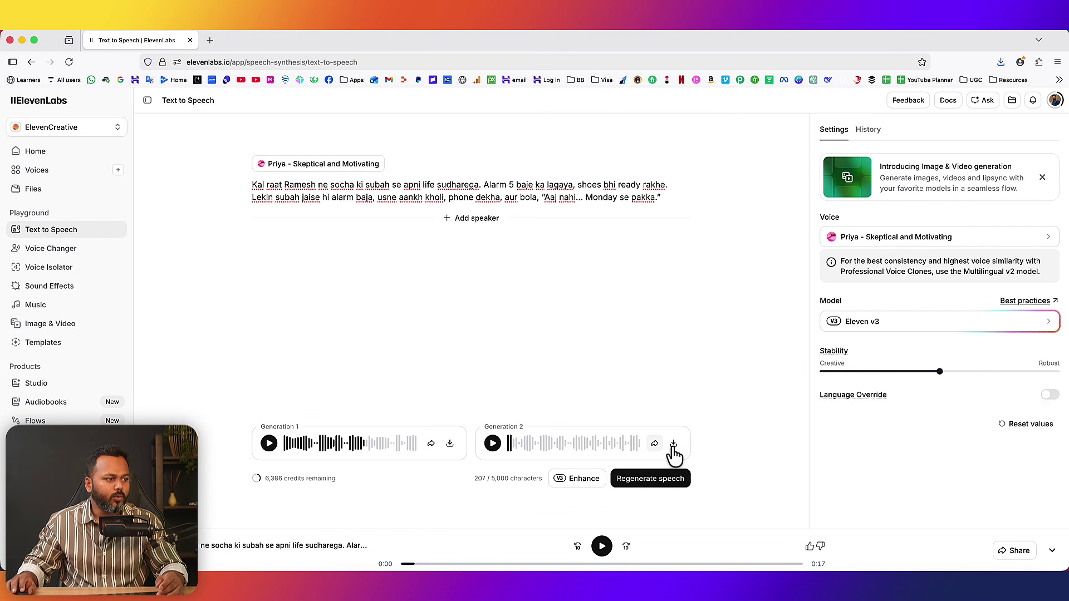
Download Generation 2 as MPEG Audio into the "15 march 26" folder and check the saved file among the recent downloads
left_click(674, 443)
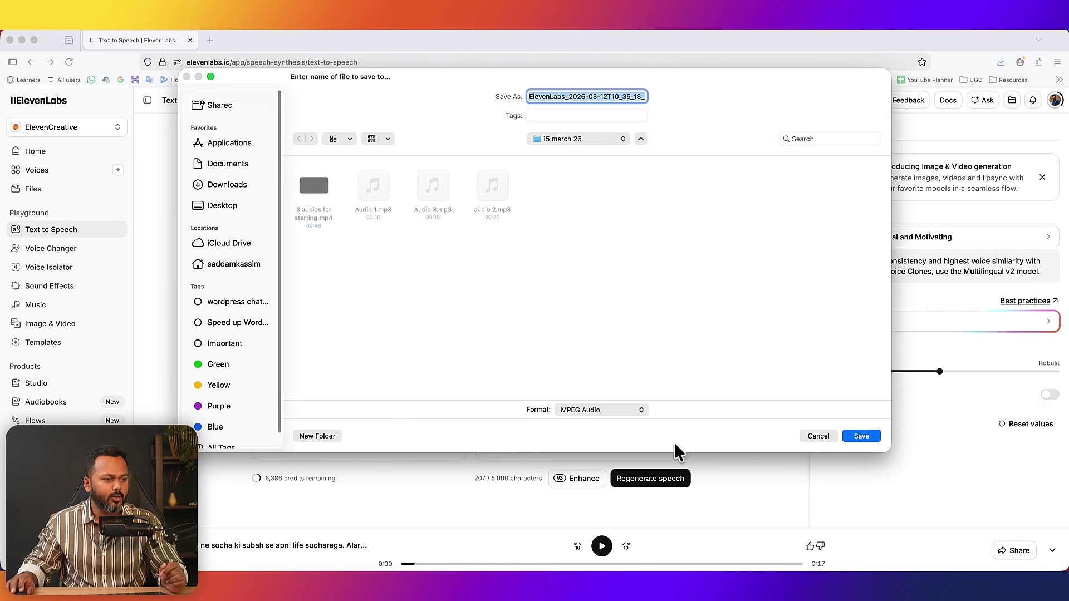
left_click(861, 437)
left_click(1001, 62)
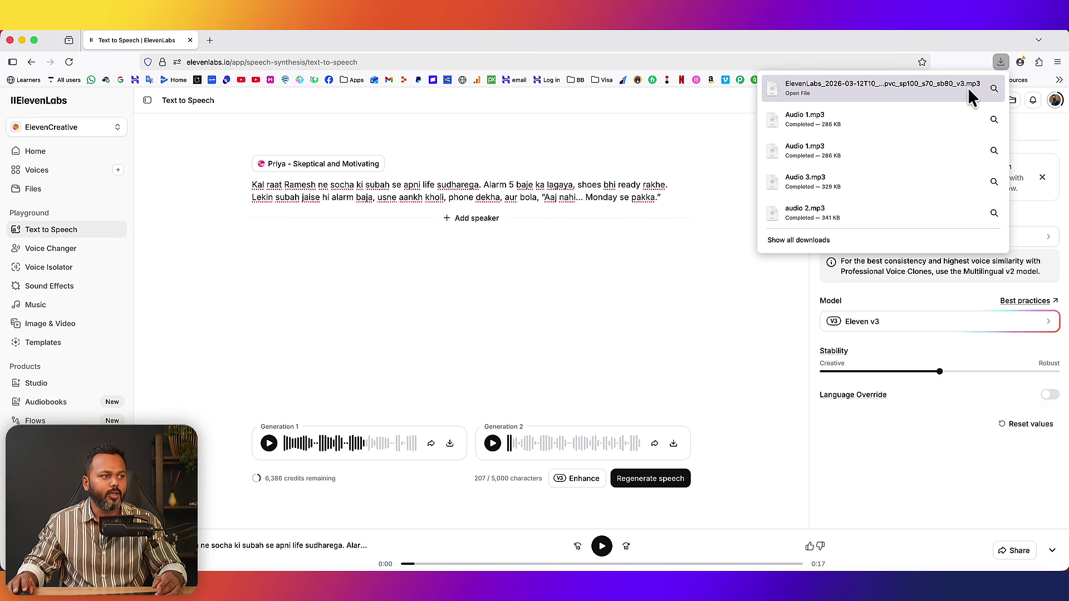
left_click(585, 298)
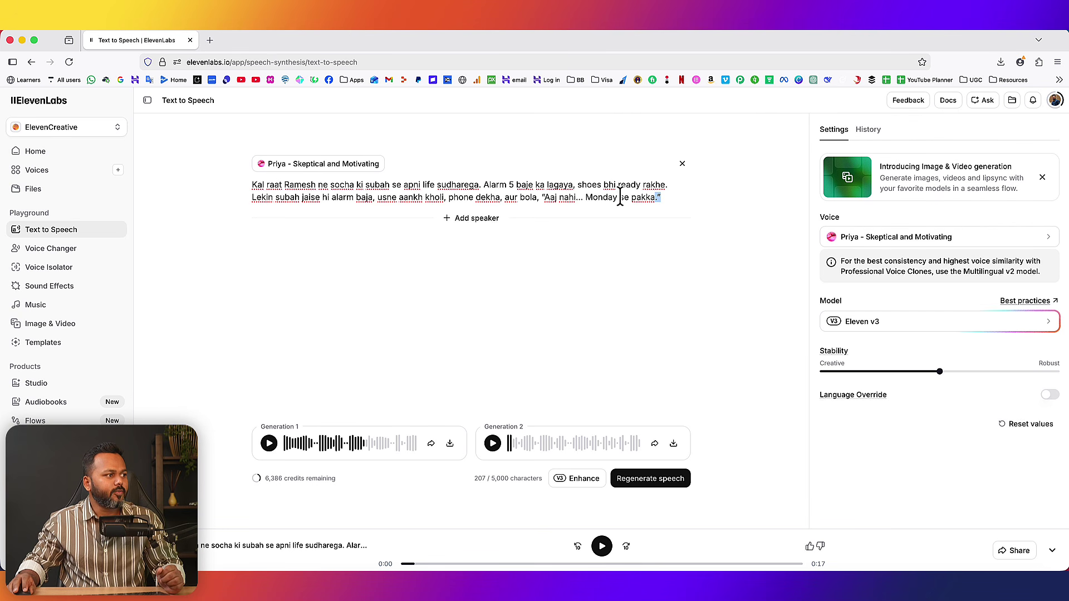
Clear the current script and switch the model to Eleven Multilingual v2
key("super+a")
left_click(682, 163)
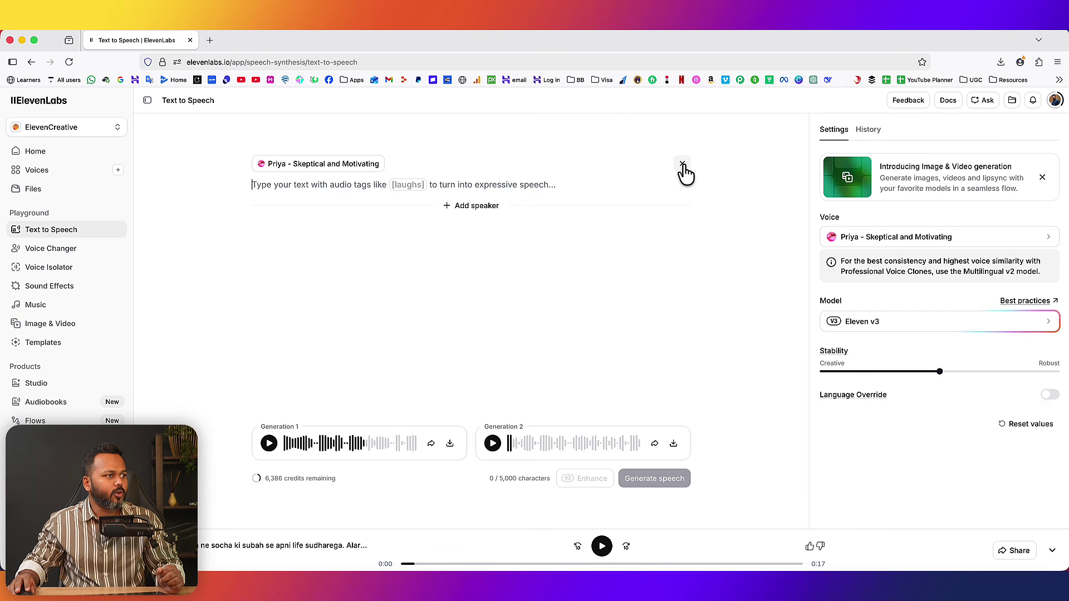
left_click(867, 326)
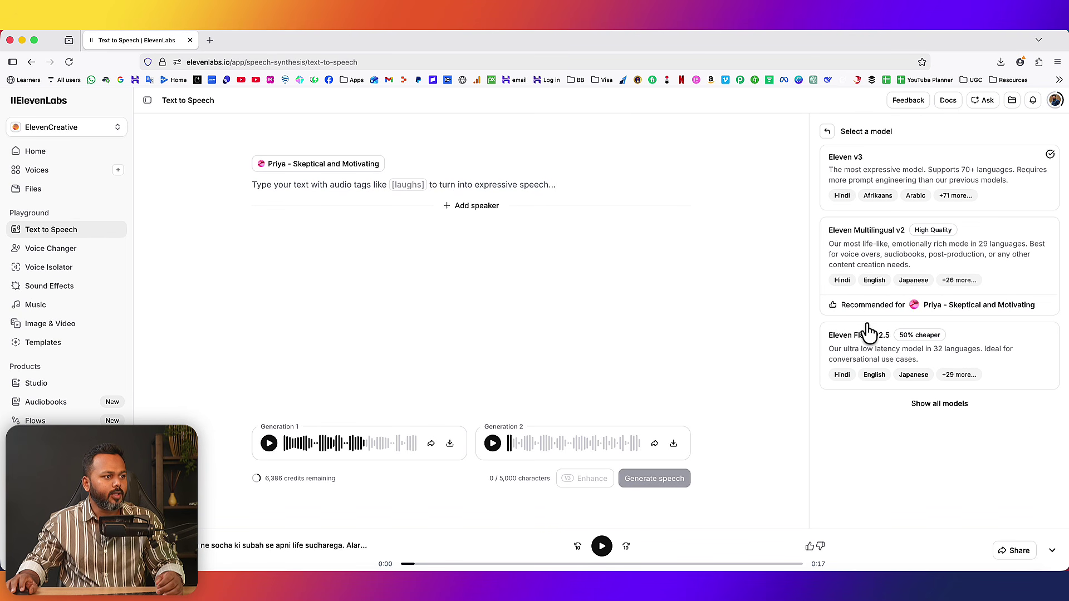
left_click(874, 258)
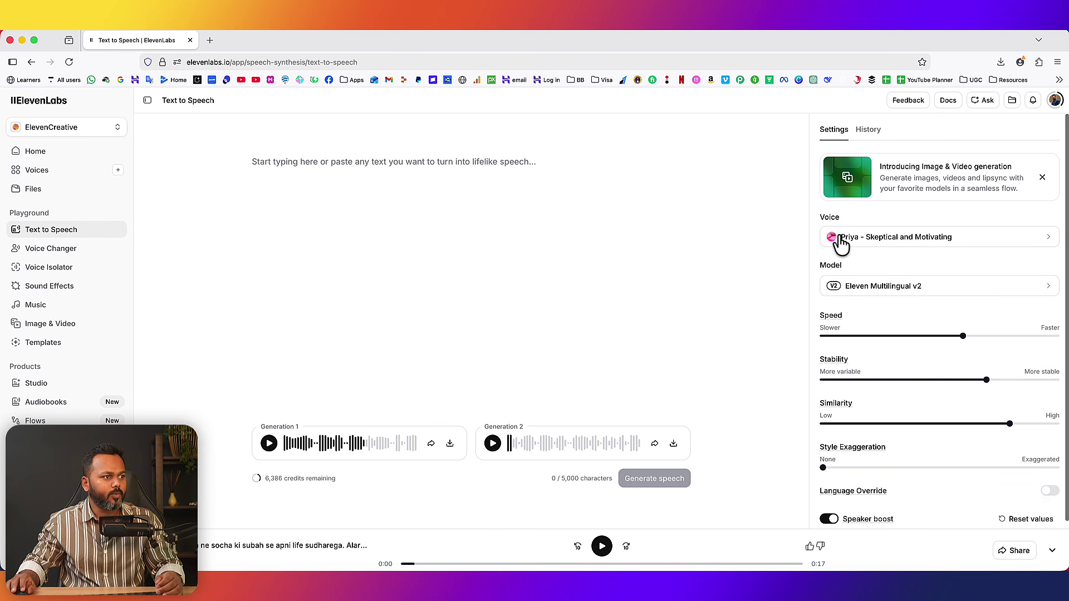
Preview the voice "Anika - Sweet, Lively and Warm" and select it for the speech
left_click(861, 245)
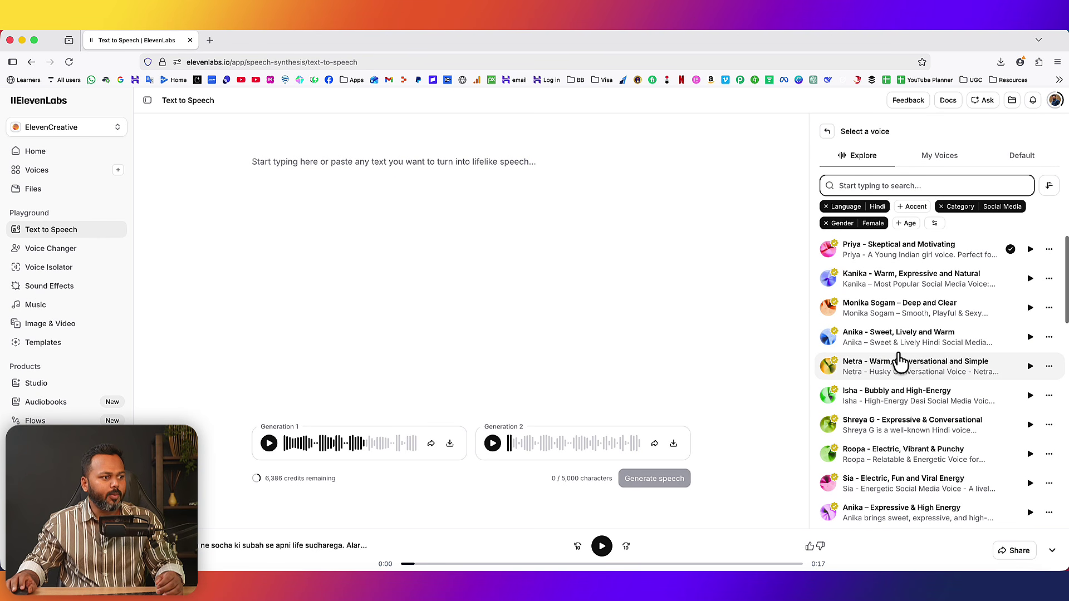
left_click(1029, 338)
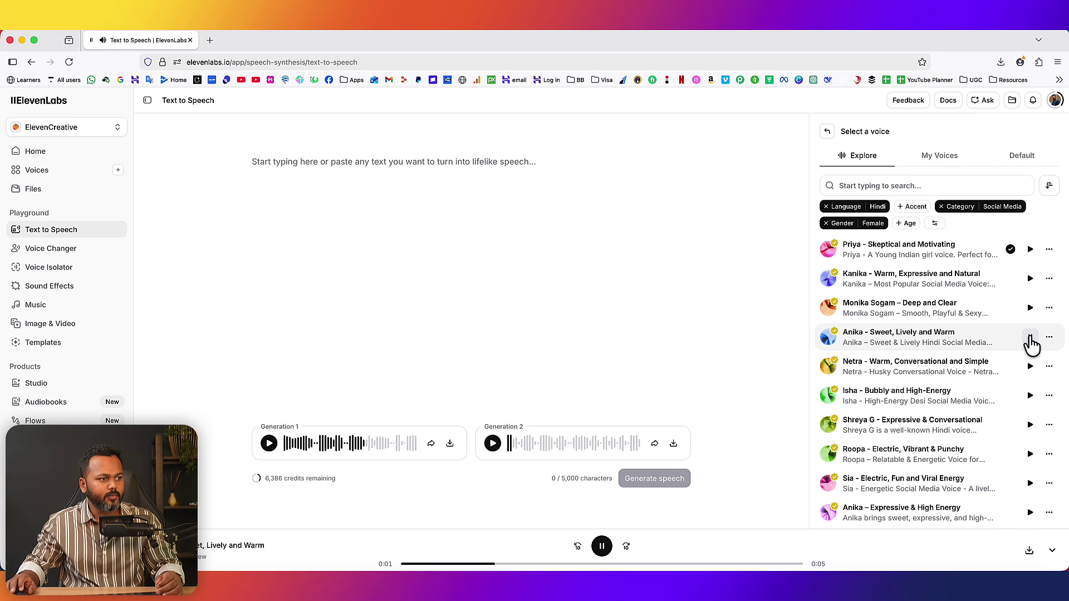
left_click(1029, 338)
left_click(860, 340)
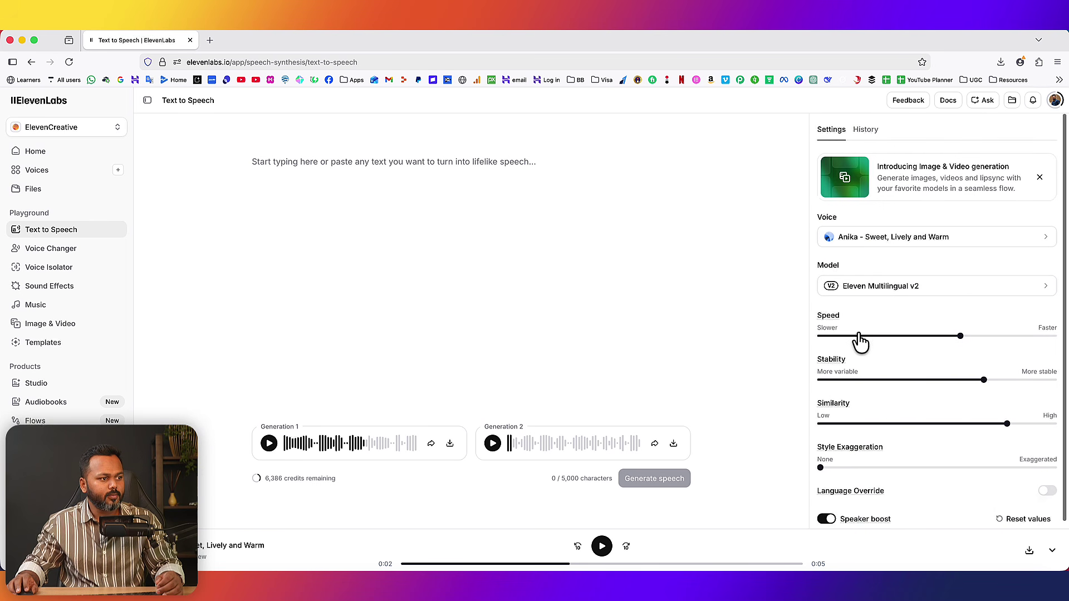
Enter the story script beginning "Ek chhote se gaon mein Mohan naam ka ladka rehta tha" and switch the model to Eleven v3
left_click(389, 163)
type("Ek chhote se gaon mein Mohan naam ka ladka rehta tha. Uska sapna tha ki ek din woh apni awaaz duniya tak pahunchaye. Aaj technology ki madad se, sirf text likhkar bhi us sapne ko ek nayi awaaz di ja sakti hai.")
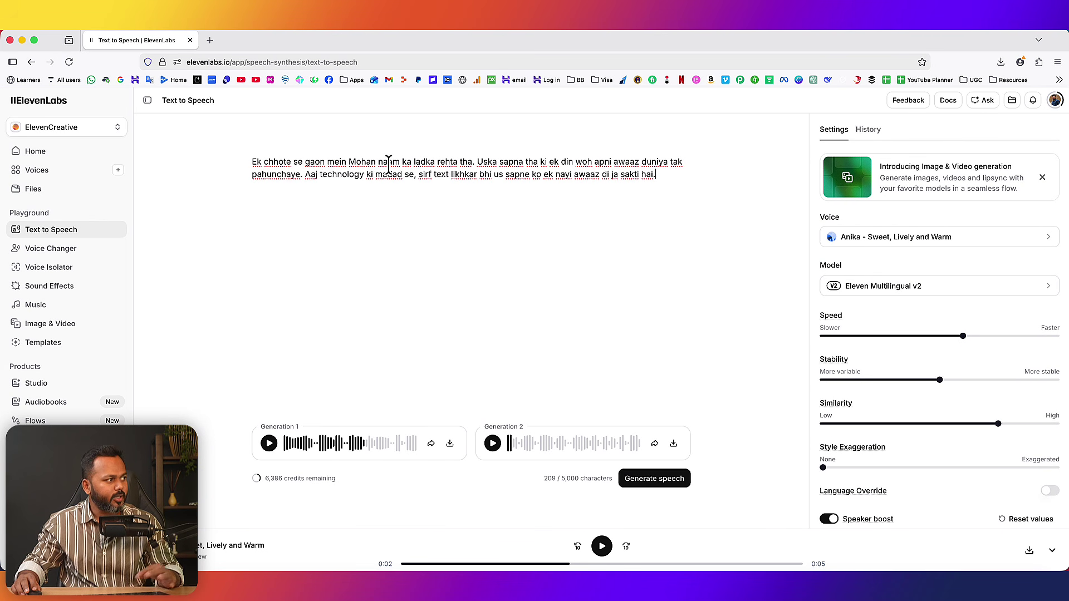
left_click(873, 288)
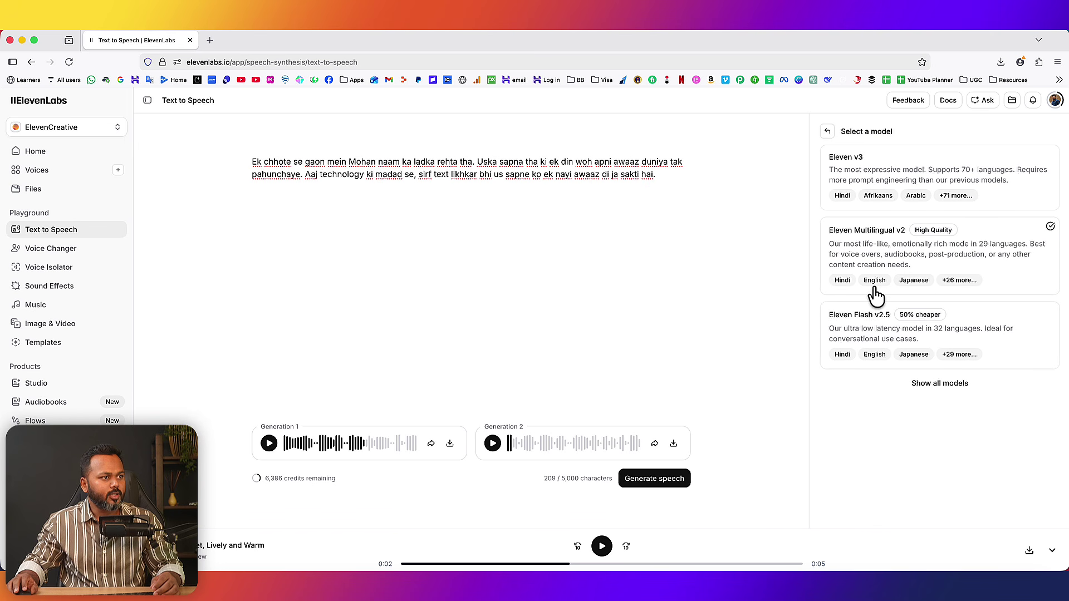
left_click(863, 164)
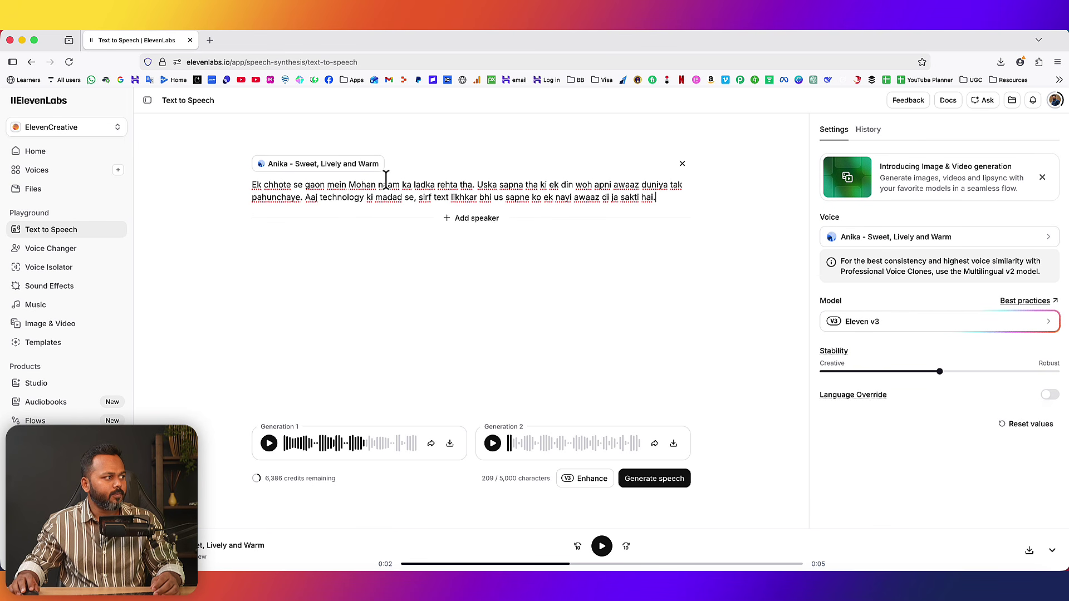
Generate the speech for the story script and listen to Generation 1
left_click(657, 483)
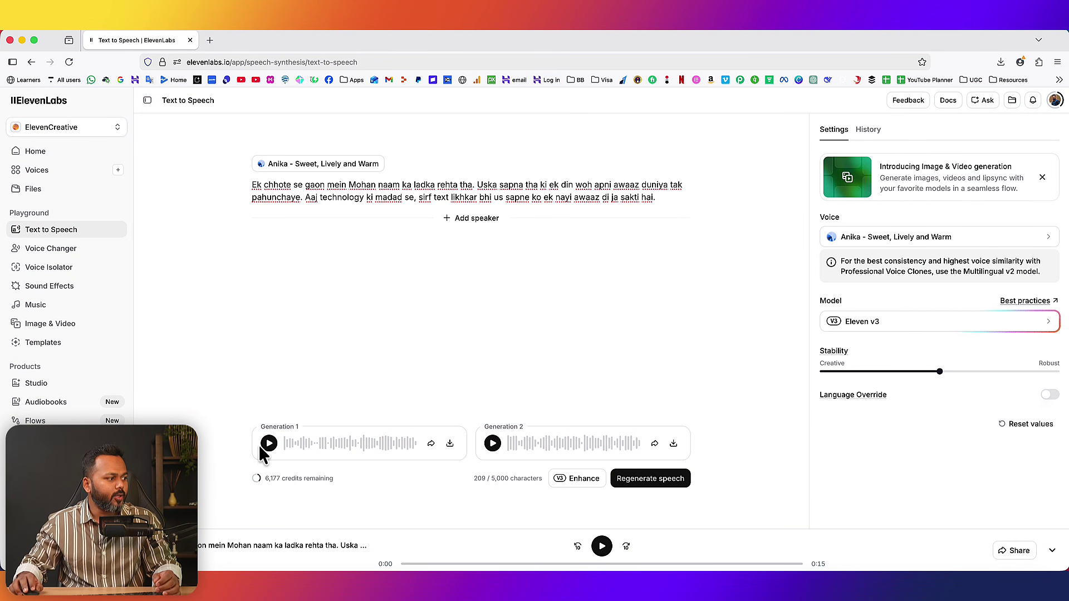
left_click(268, 443)
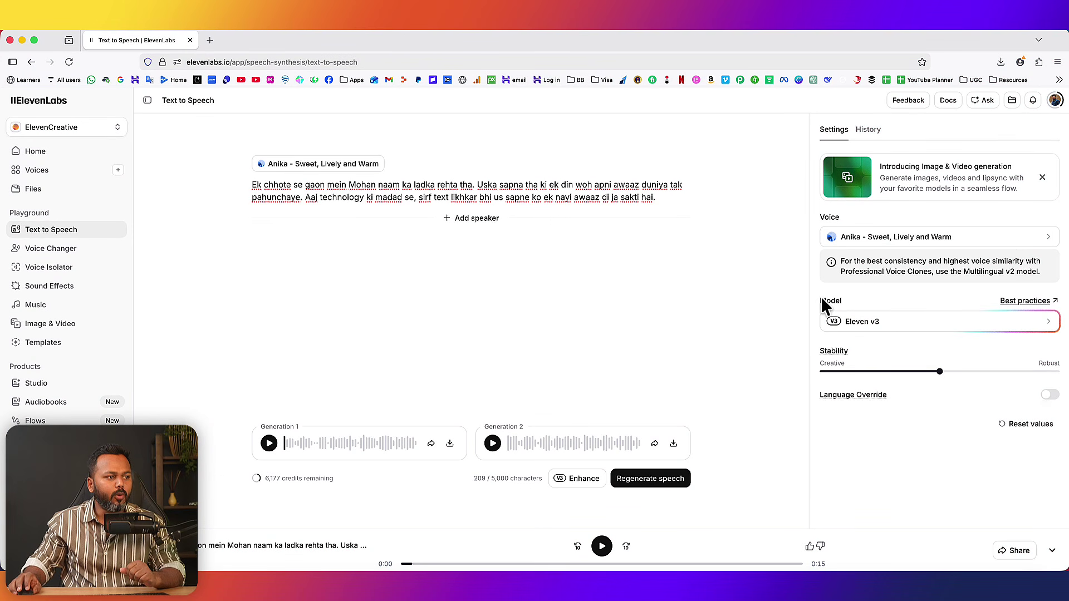
Switch the model to Eleven Multilingual v2 and, with the Gender filter changed to Male, select the voice "Bunty - Punchy, Crisp and Reel King"
left_click(871, 328)
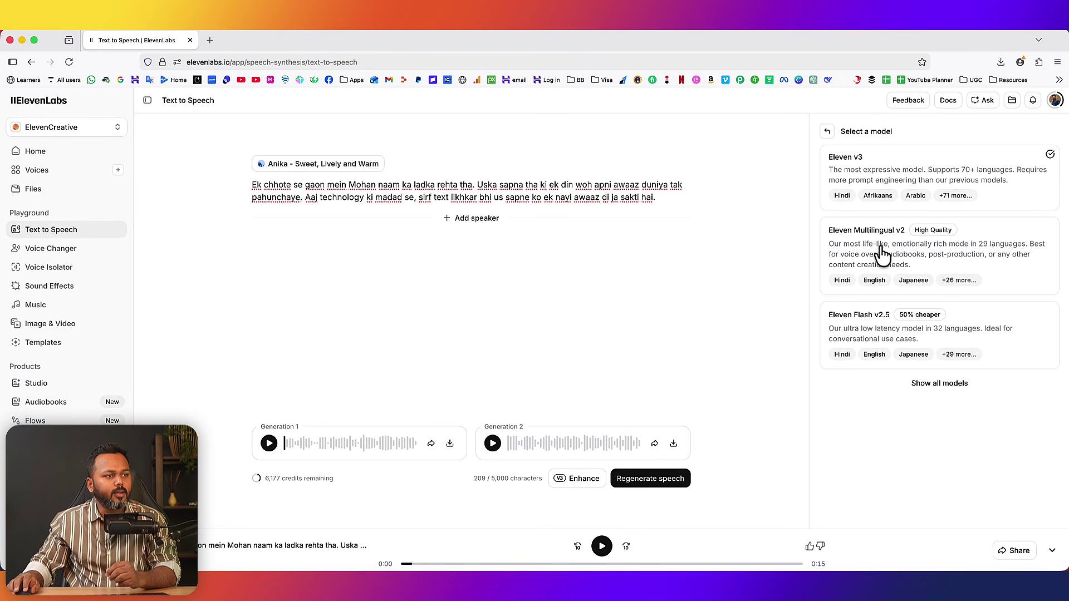
left_click(882, 254)
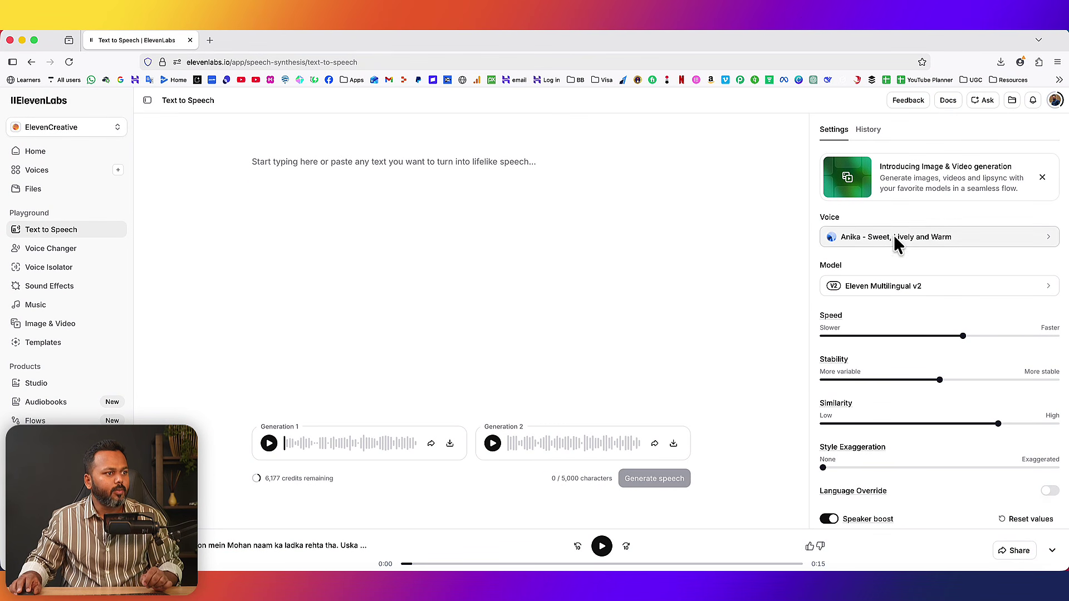
left_click(893, 237)
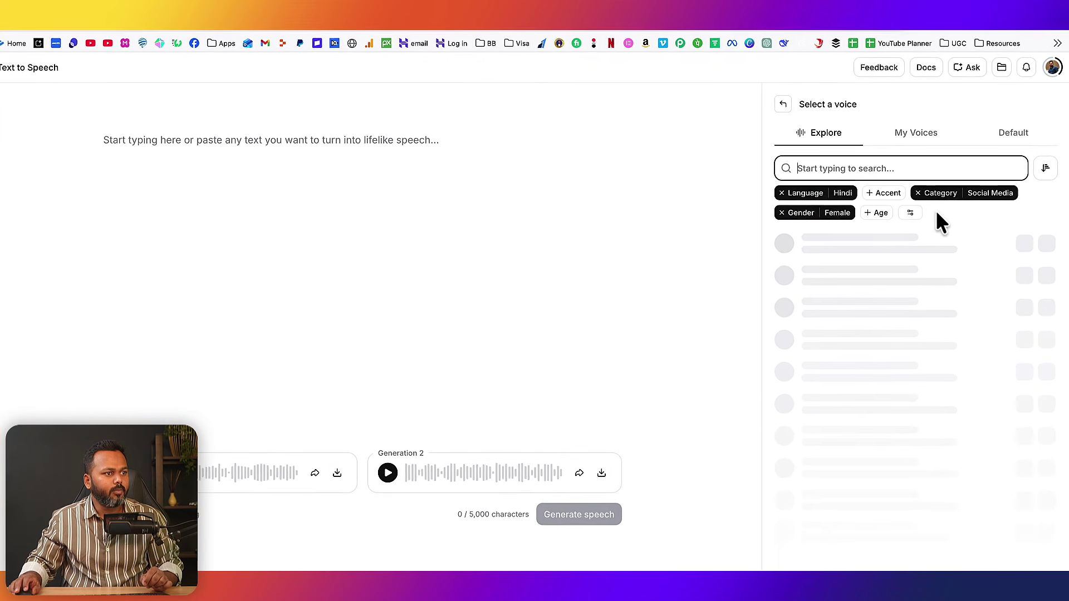
left_click(782, 213)
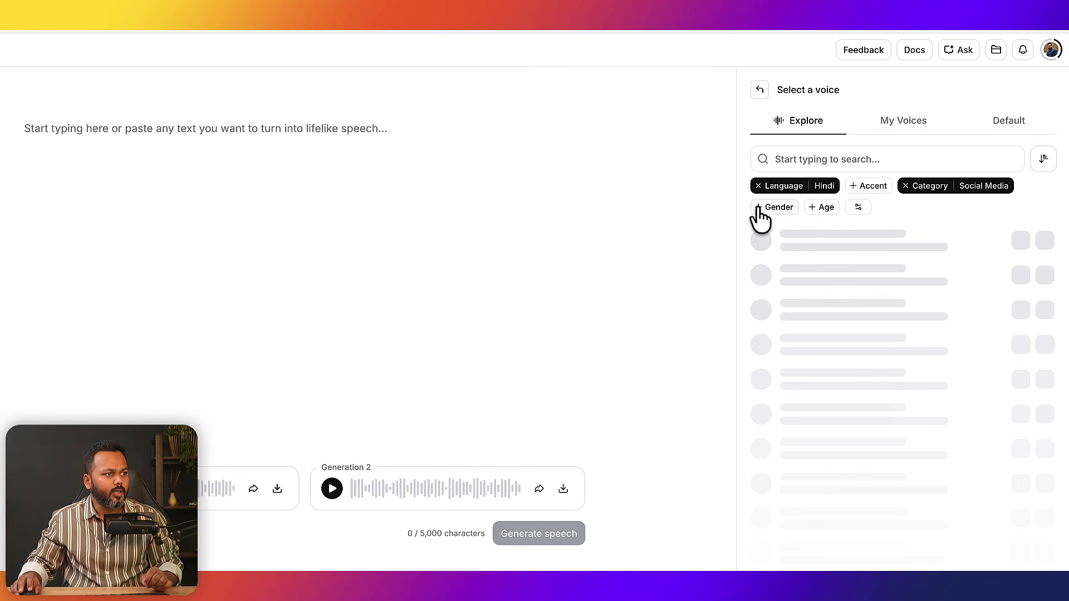
left_click(775, 209)
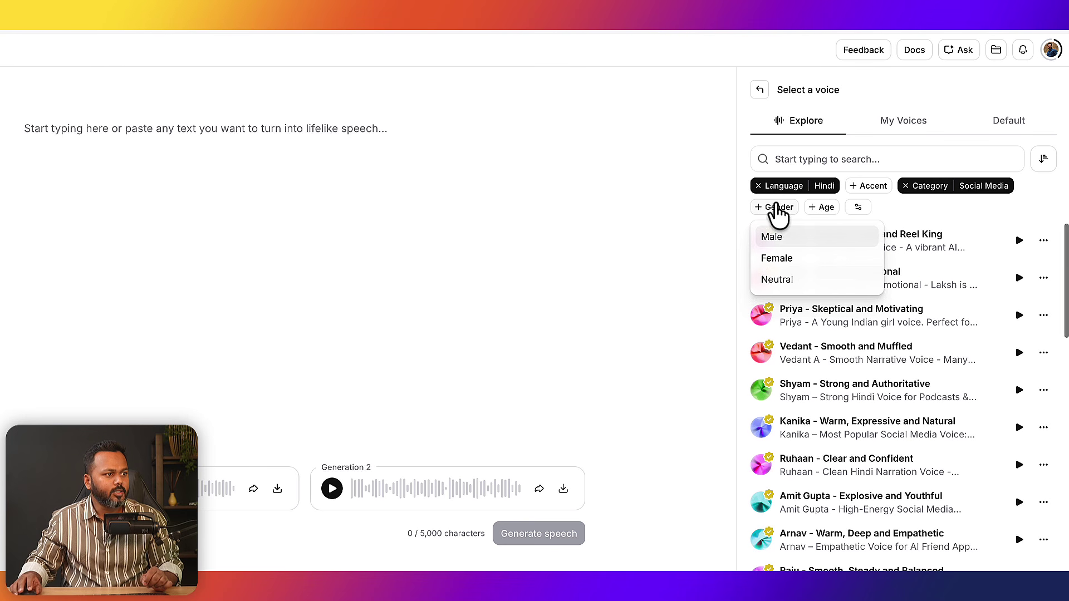
left_click(778, 237)
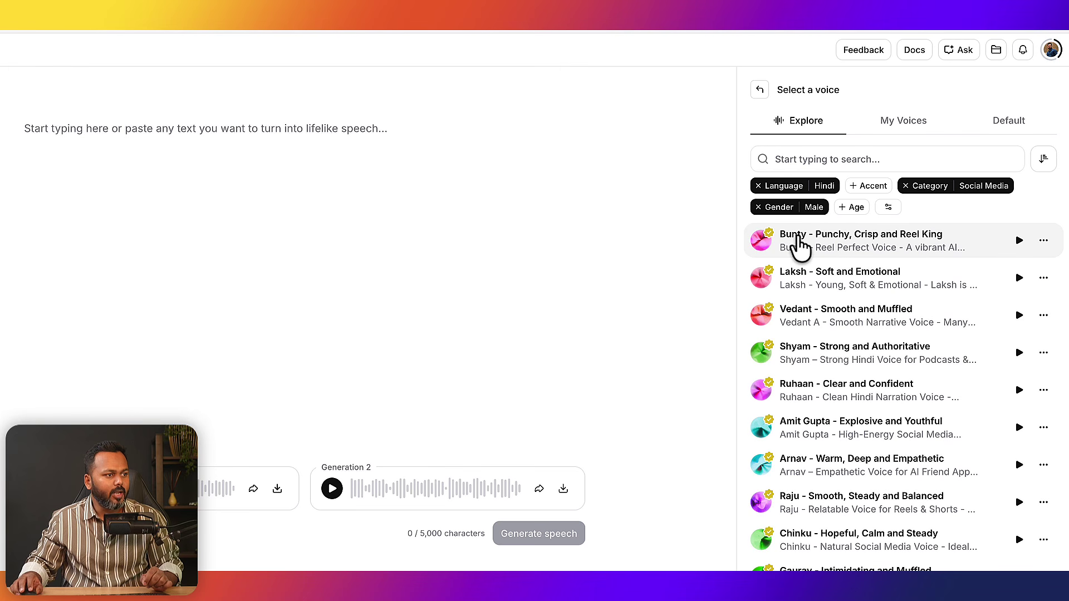
left_click(797, 245)
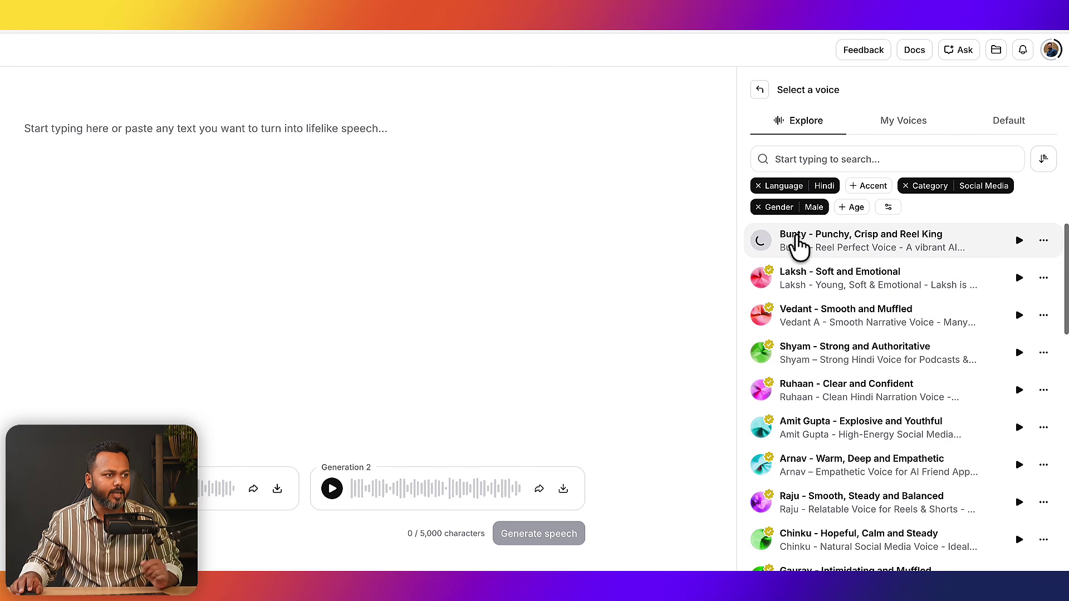
Switch the model to Eleven v3 and enter "Bhai kya haal hai?" as the Bunty voice's line
left_click(819, 289)
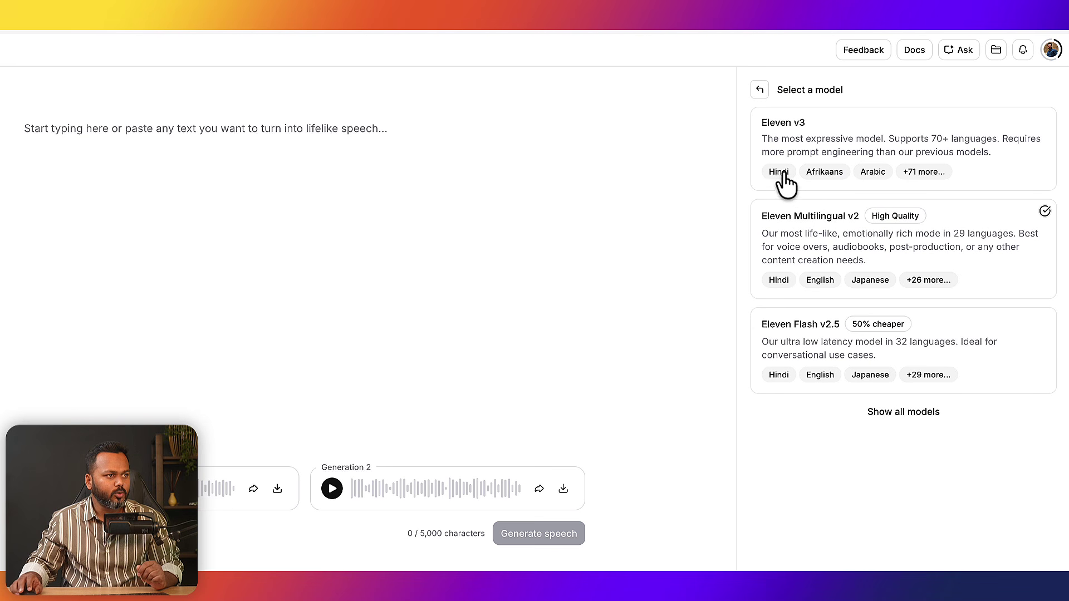
left_click(786, 136)
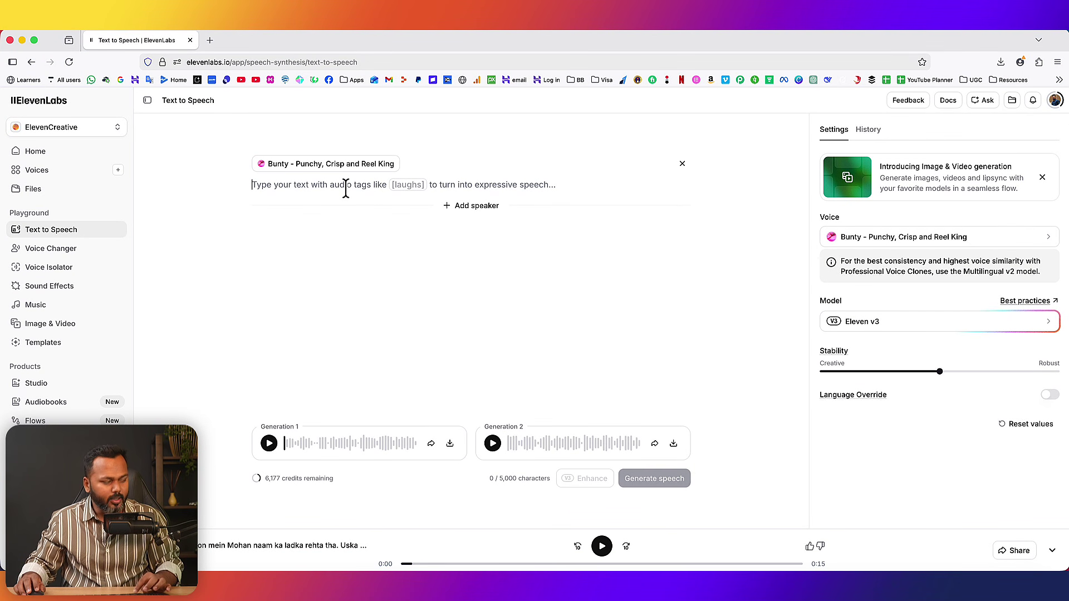
type("Bhai kya haal hai?")
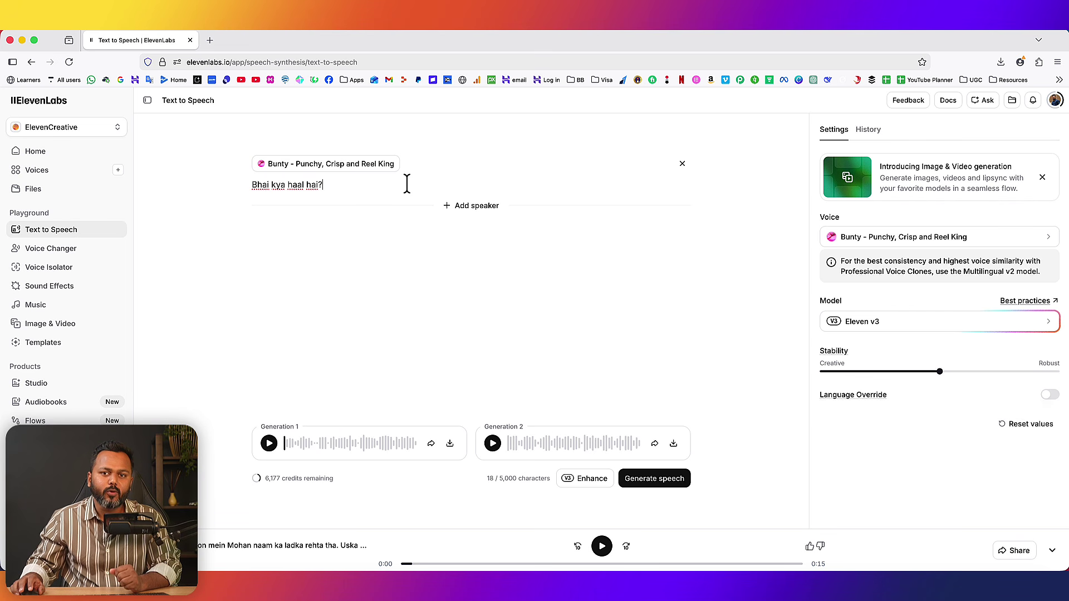
Add a second speaker with the voice "Krishna - Motivational and Inspiring" and give it the line "Ekdum badhiya, tuu suna."
left_click(467, 210)
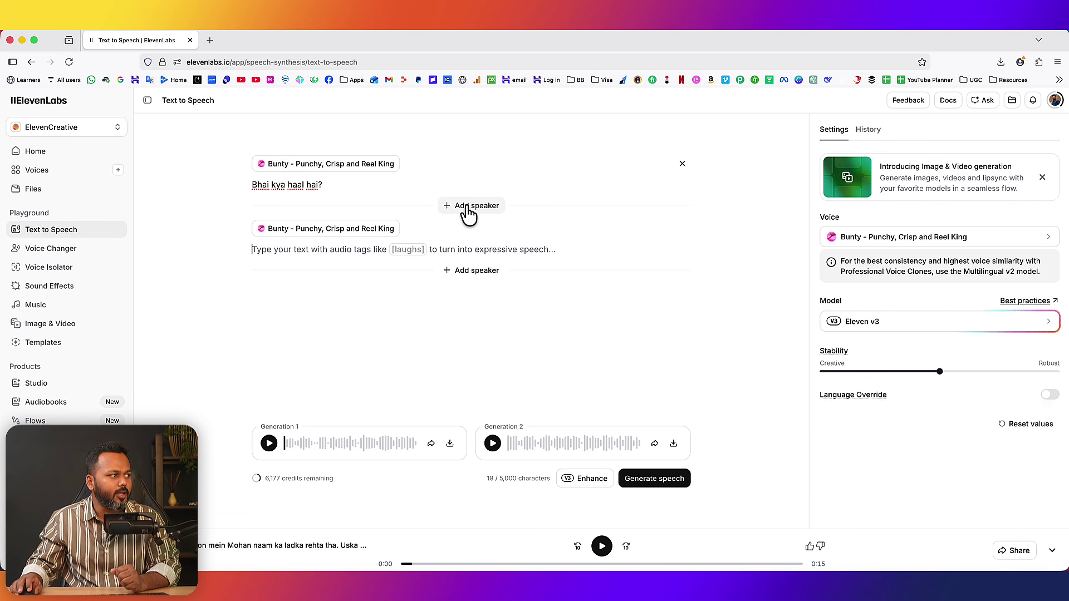
left_click(288, 231)
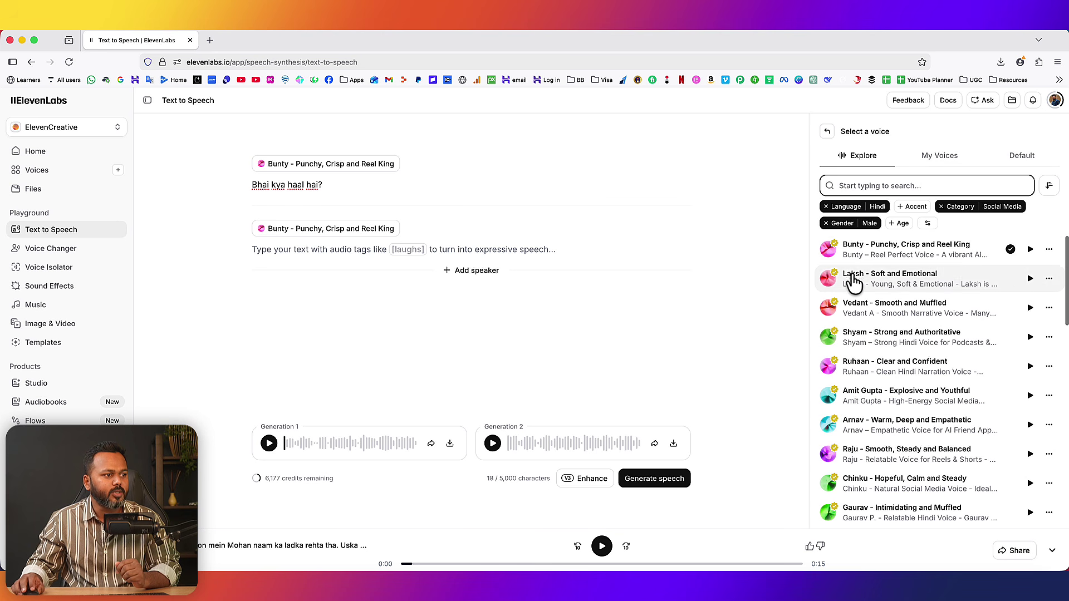
scroll(896, 378, "down", 4)
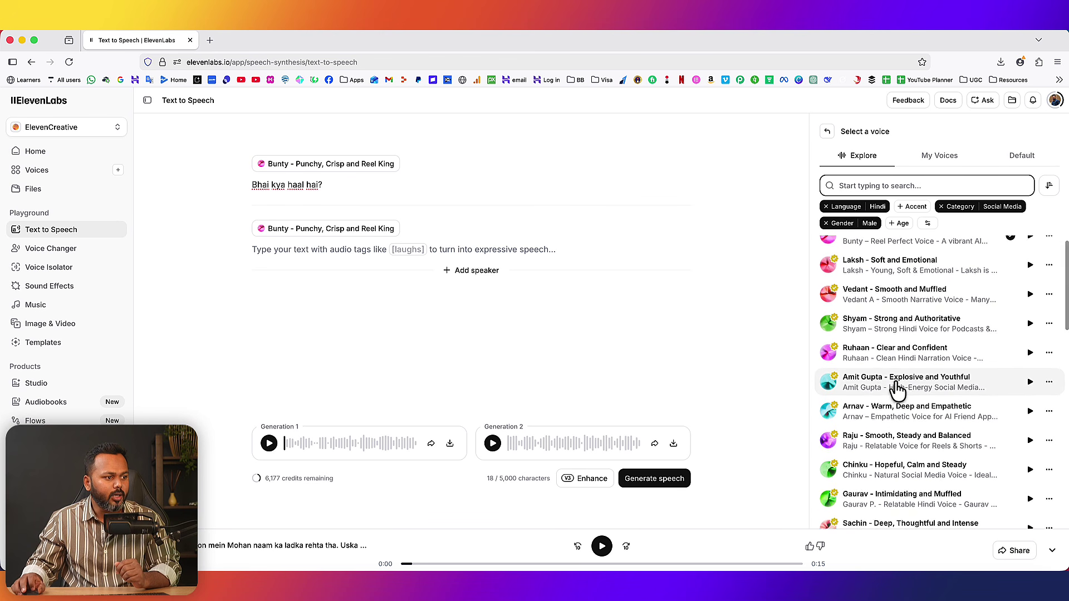
scroll(896, 389, "down", 5)
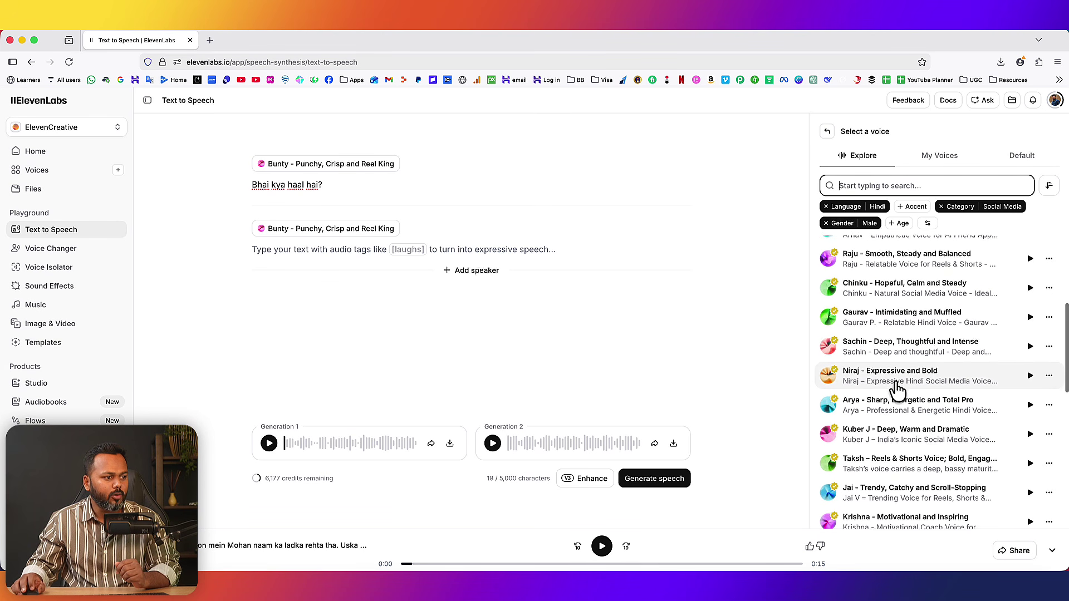
scroll(896, 388, "down", 2)
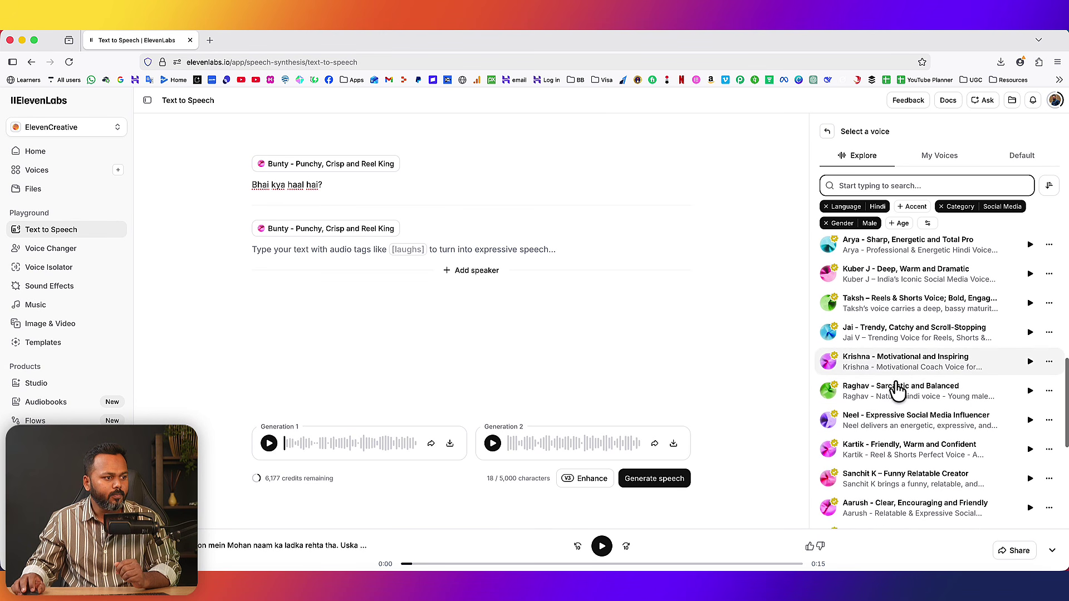
left_click(840, 361)
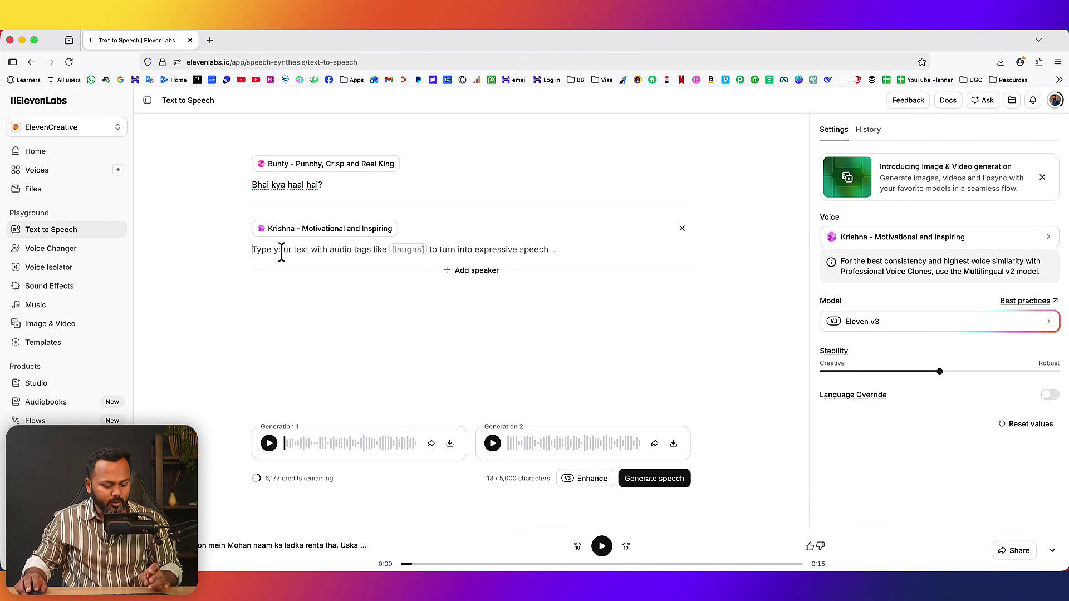
type("Ekdum badhiya, tuu suna.")
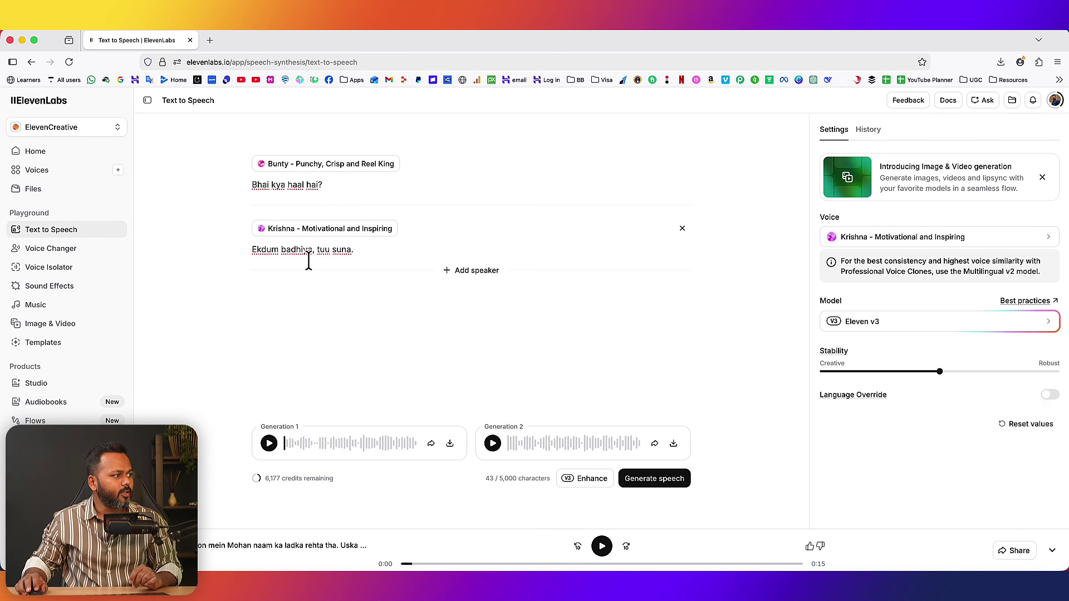
Add a third turn for Bunty reading "Apnaa kya hai bhai subah uthhne ka nahane ka naashta karne ka aur fir so jaane ka."
left_click(465, 272)
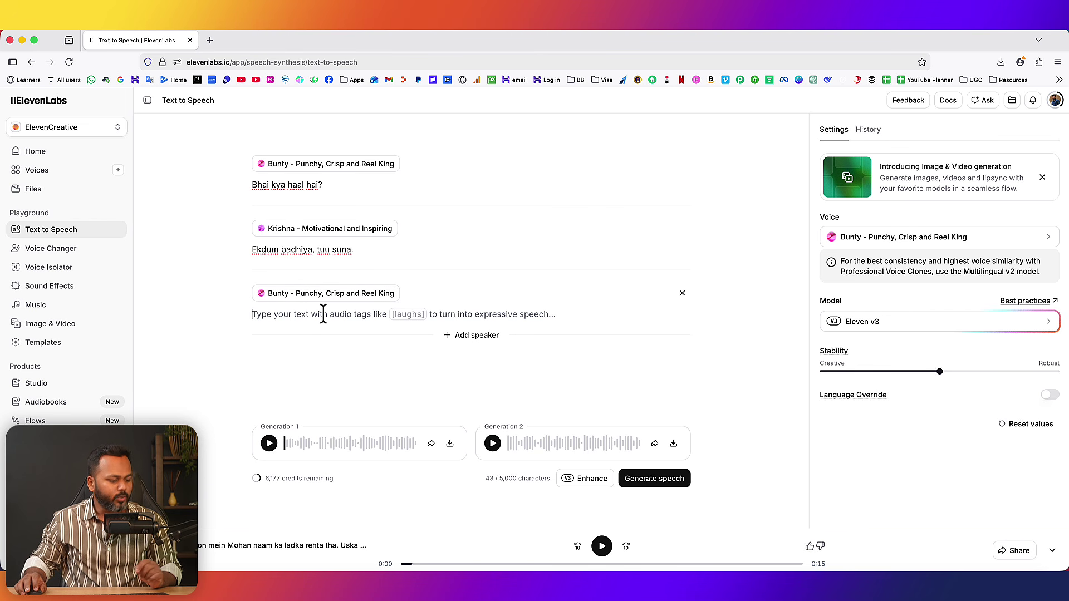
type("Apnaa kya hai bhai subah uthhne ka nahane ka naashta karne ka aur fir so jaane ka.")
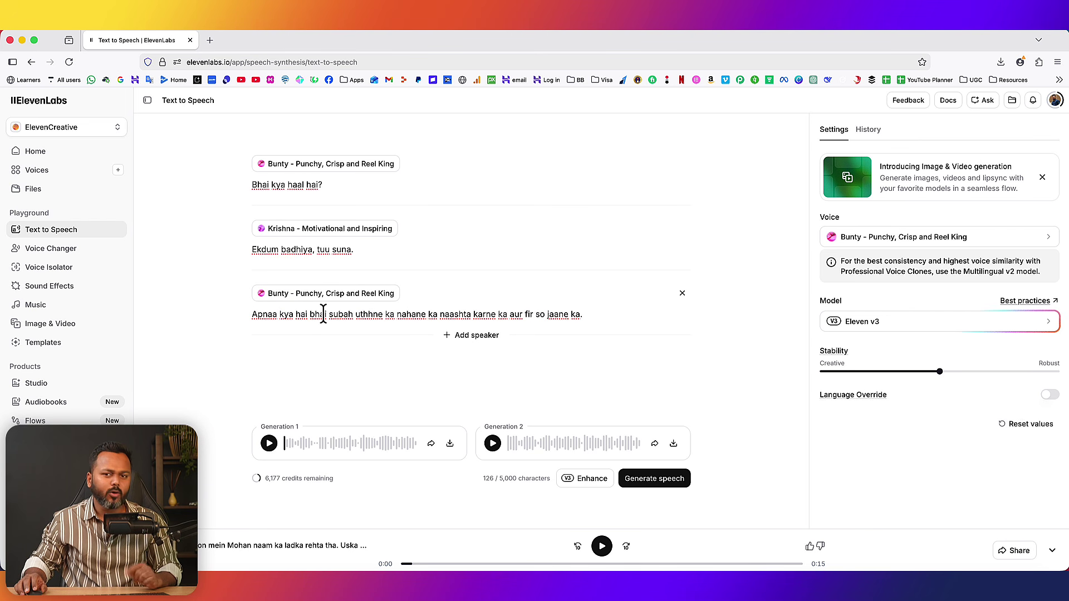
Add a fourth turn for Krishna reading "Oye, isey badhiya nahi, bakwas zindagi kehte hain! Kuch kar apni life mein."
left_click(476, 336)
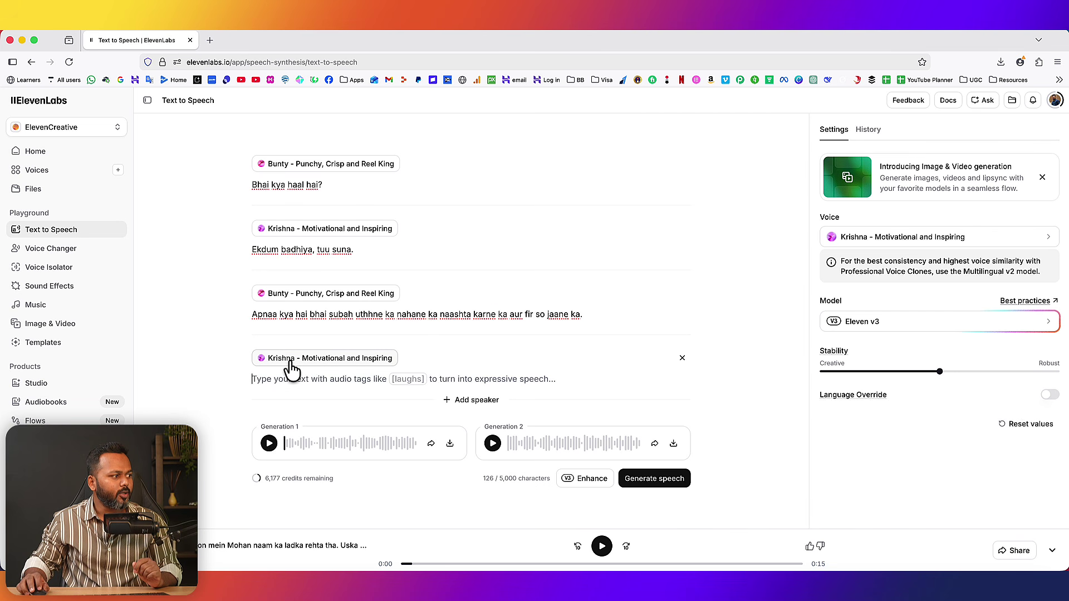
right_click(309, 380)
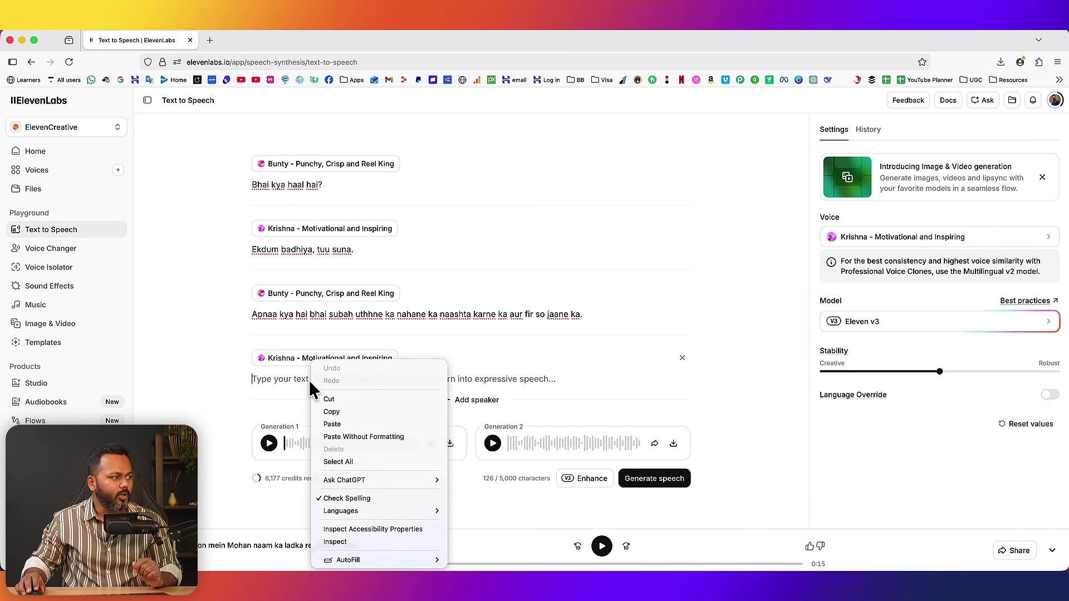
left_click(328, 424)
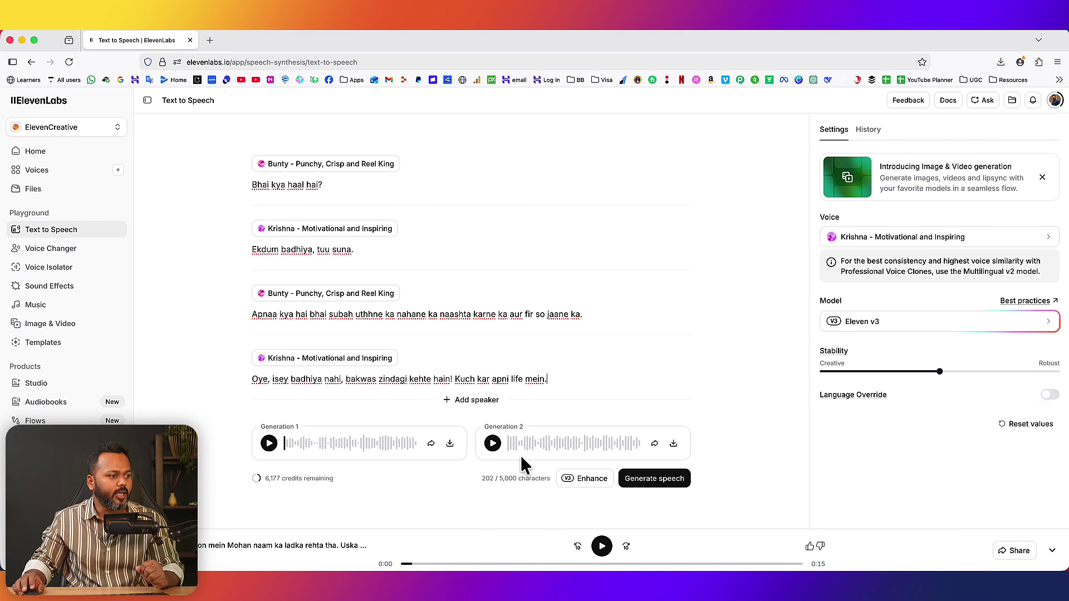
Enhance the four-turn dialogue with emotion tags, keep the suggested tags, and generate the speech
left_click(583, 480)
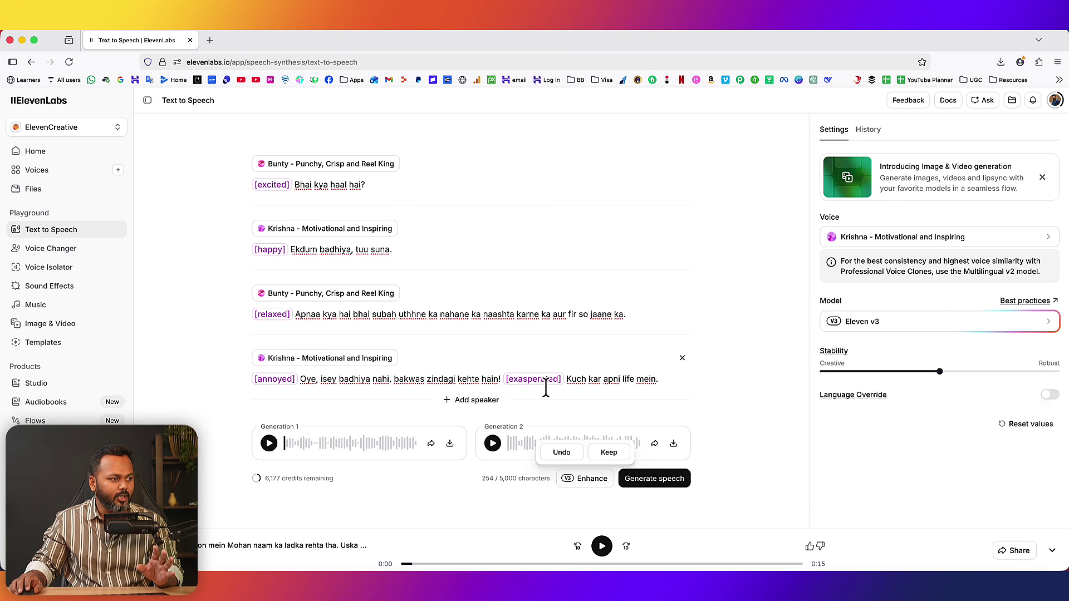
left_click(607, 452)
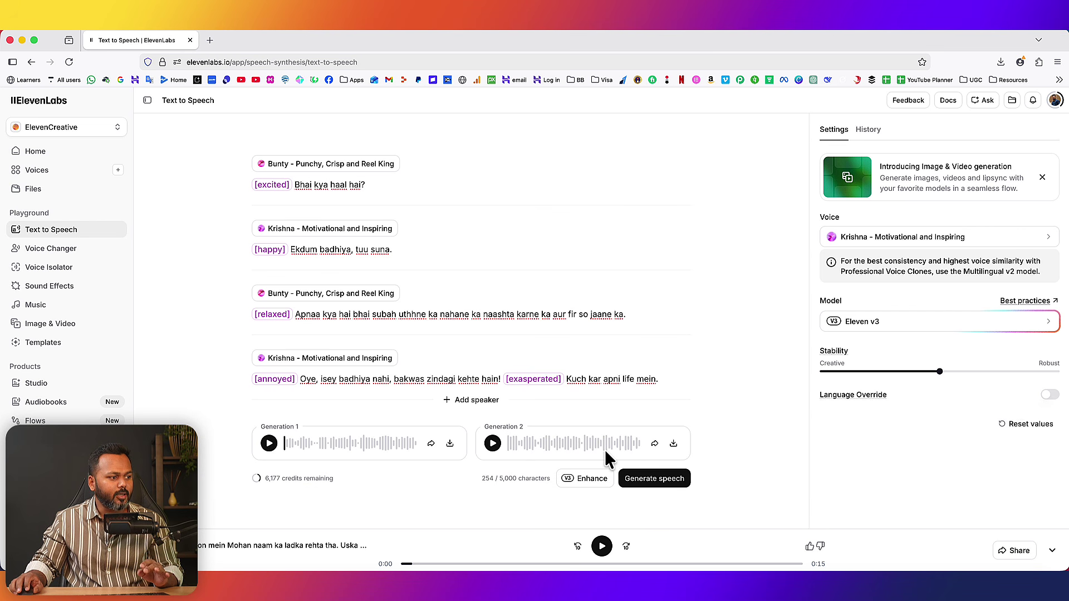
left_click(655, 489)
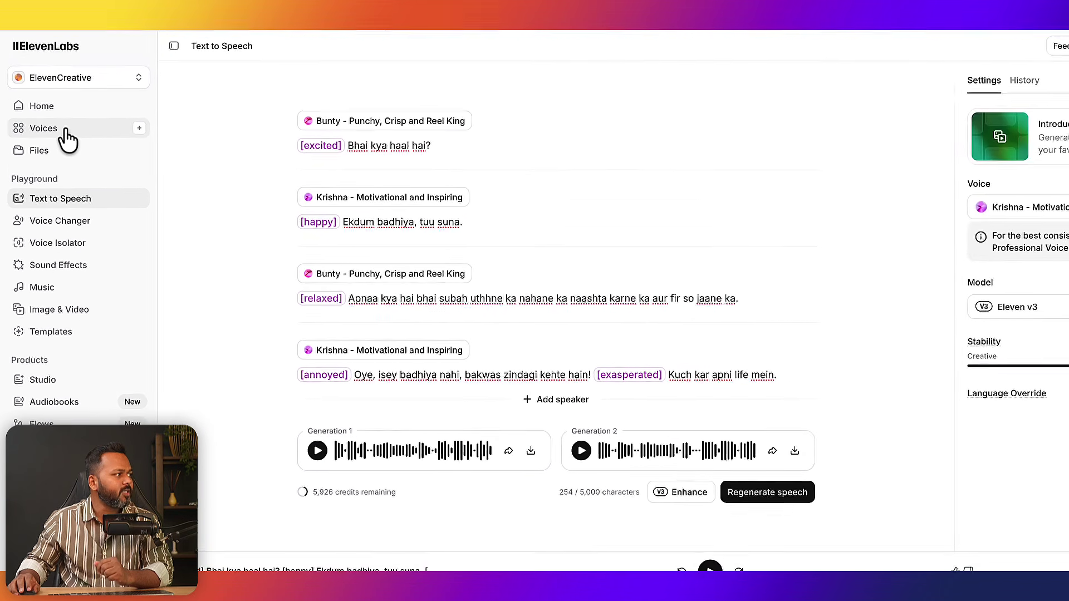
Start creating a new voice with Voice Design from the Voices library
left_click(60, 82)
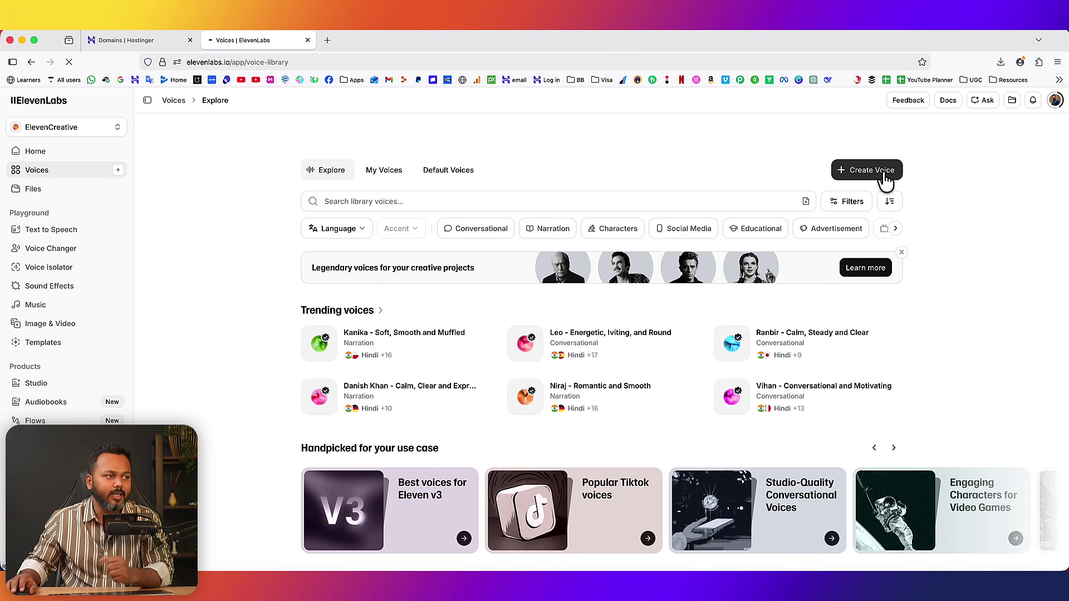
left_click(866, 173)
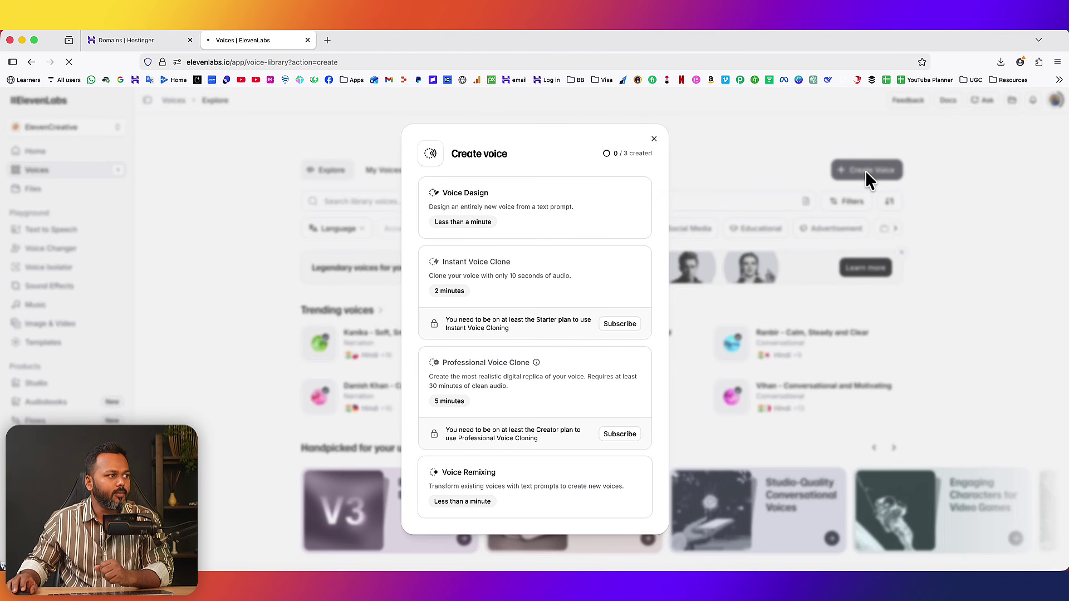
left_click(496, 202)
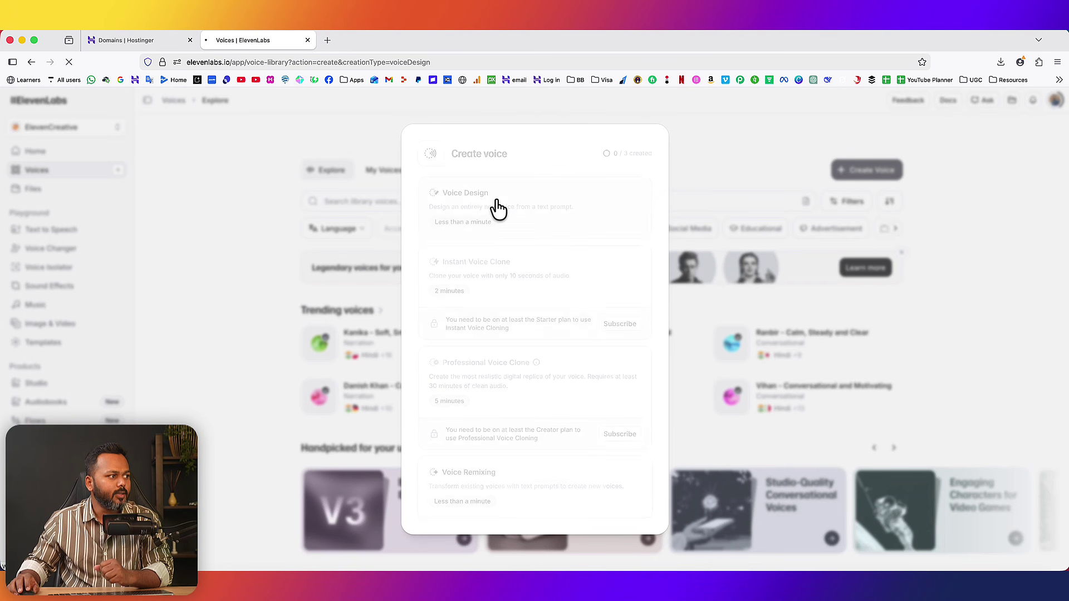
Replace the prompt with the description of a rich, deep Indian male voice, age 30 to 40, smooth, calm, premium and confident, and generate the voice
left_click_drag(503, 353, 423, 310)
key("BackSpace")
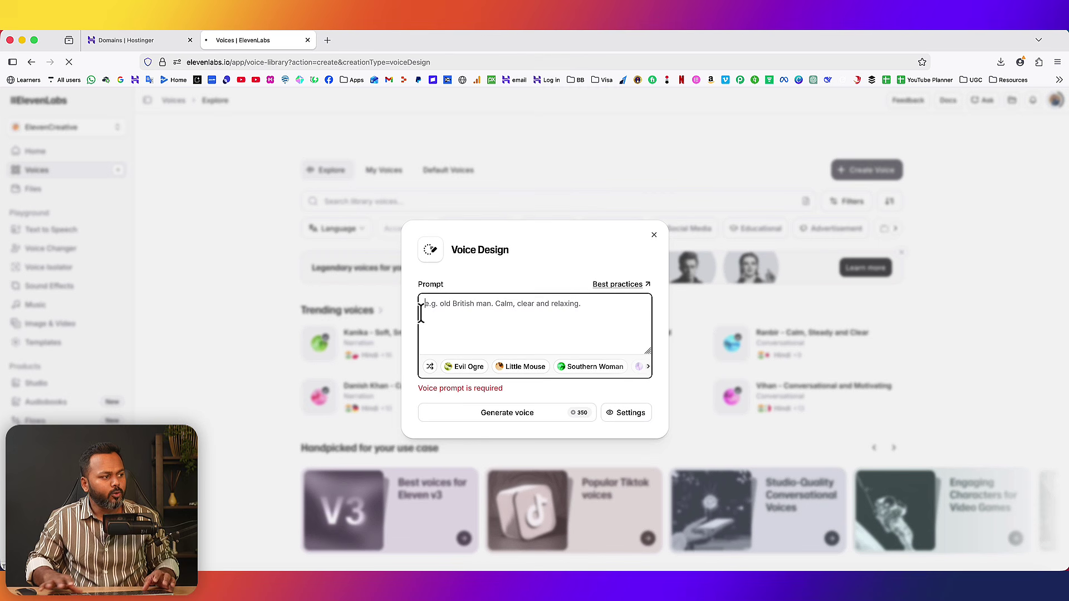
type("2. Create a rich, deep Indian male voice, age 30 to 40. The tone should be smooth, calm, premium, and confident. It should sound professional, powerful, and polished, suitable for ads, presentations, branding videos, and cinematic narration. The delivery should be expressive and emotionally controlled, with strong pronunciation and natural pauses. The voice should feel authoritative yet warm, not aggressive.")
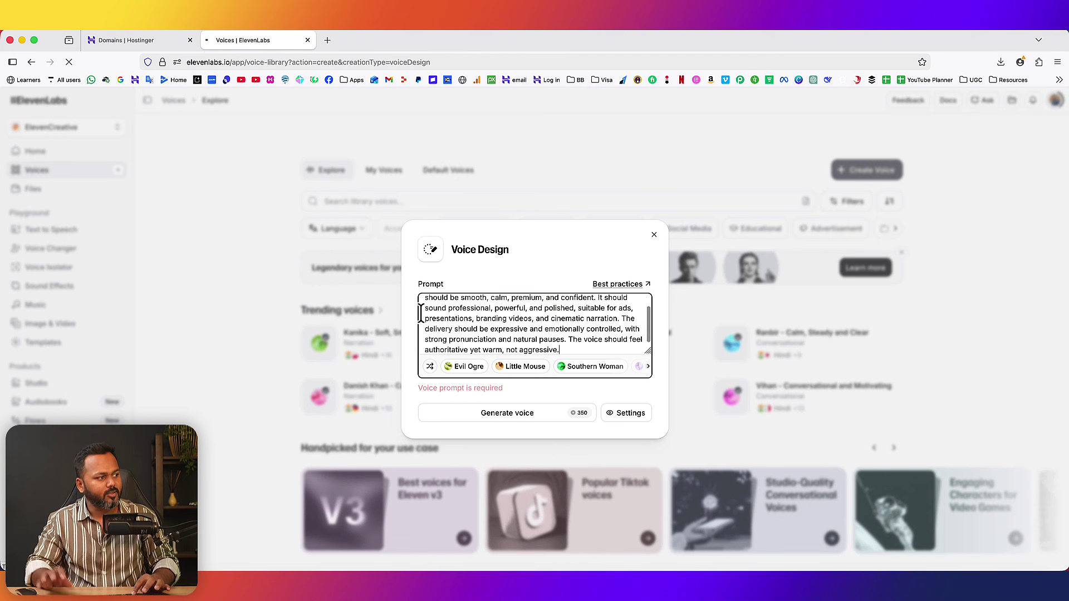
scroll(527, 334, "up", 3)
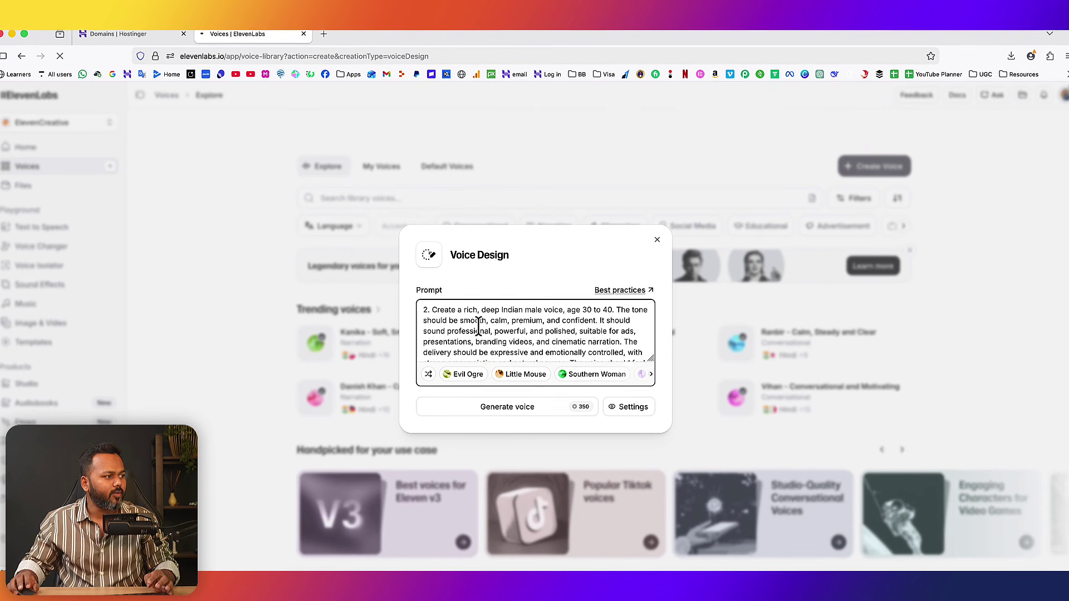
left_click(433, 311)
key("BackSpace")
key("BackSpace")
key("BackSpace")
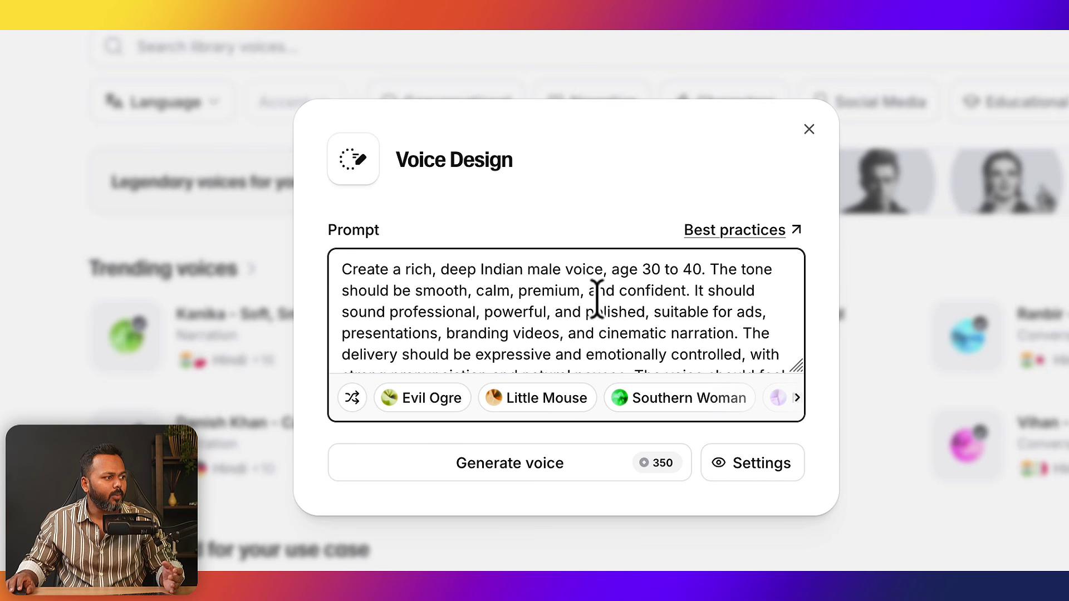
scroll(640, 305, "down", 2)
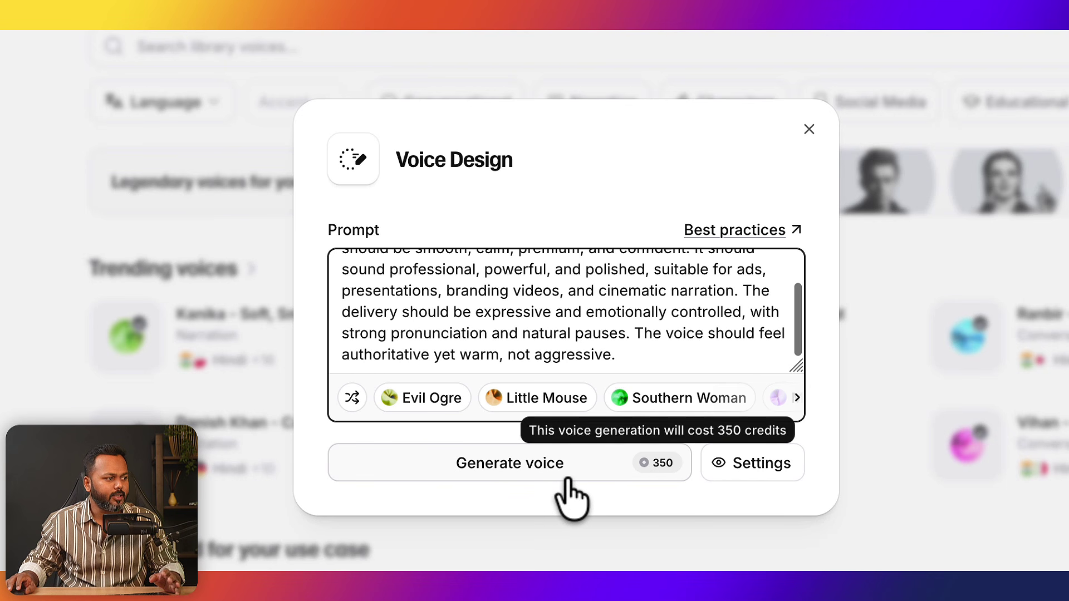
left_click(499, 466)
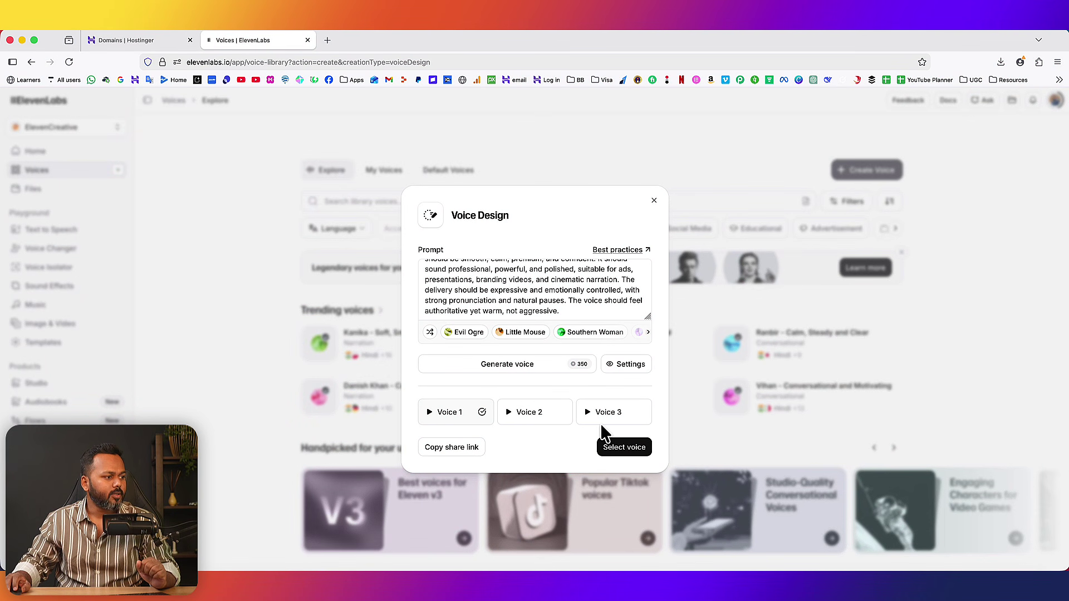
Preview Voice 1, Voice 2 and Voice 3, and select Voice 3
left_click(431, 414)
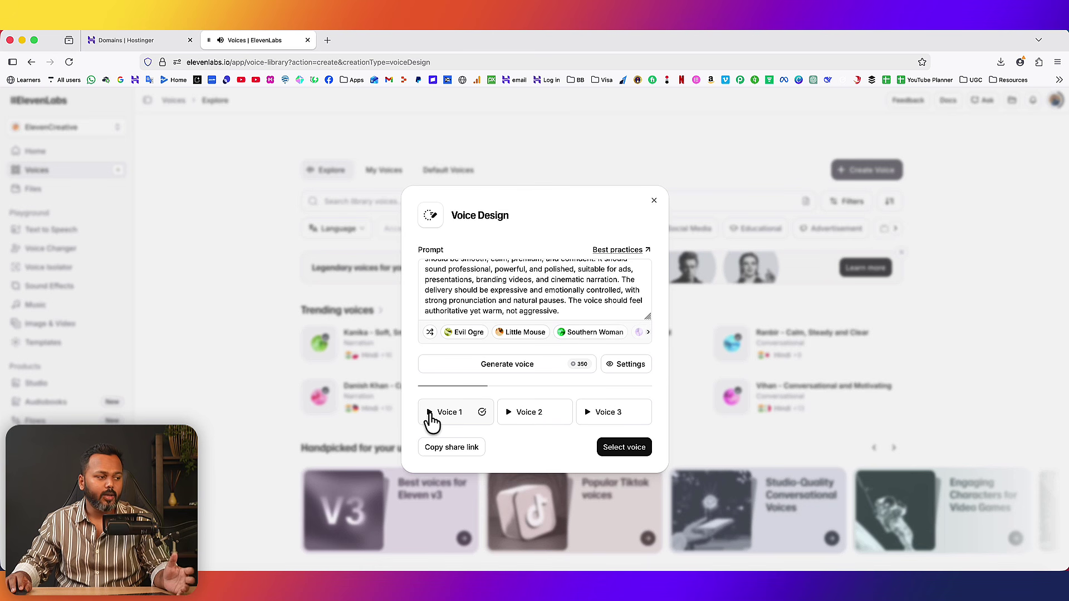
left_click(509, 423)
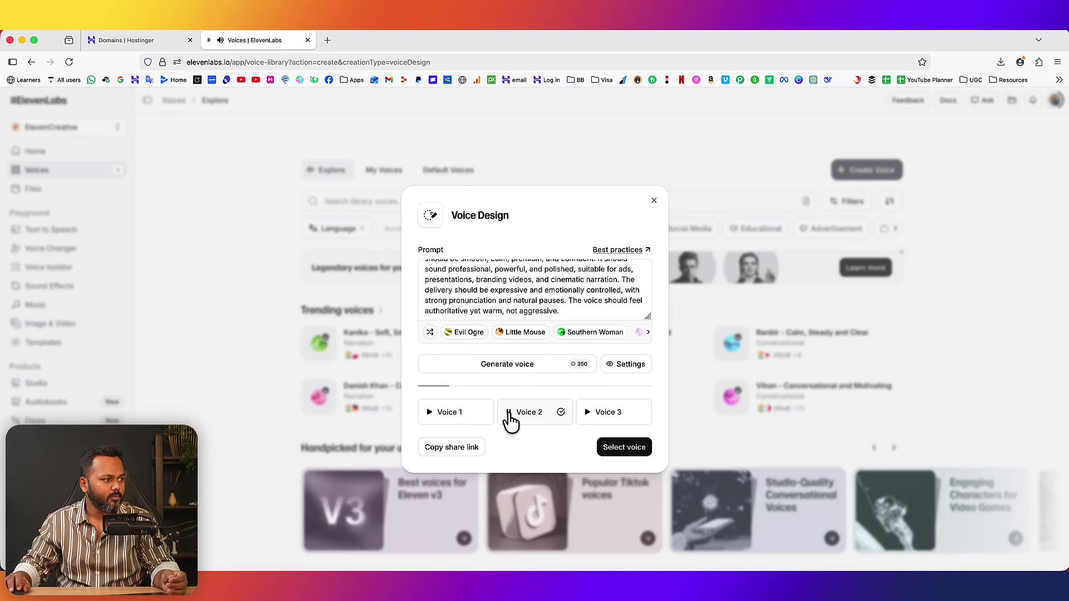
left_click(510, 422)
left_click(589, 415)
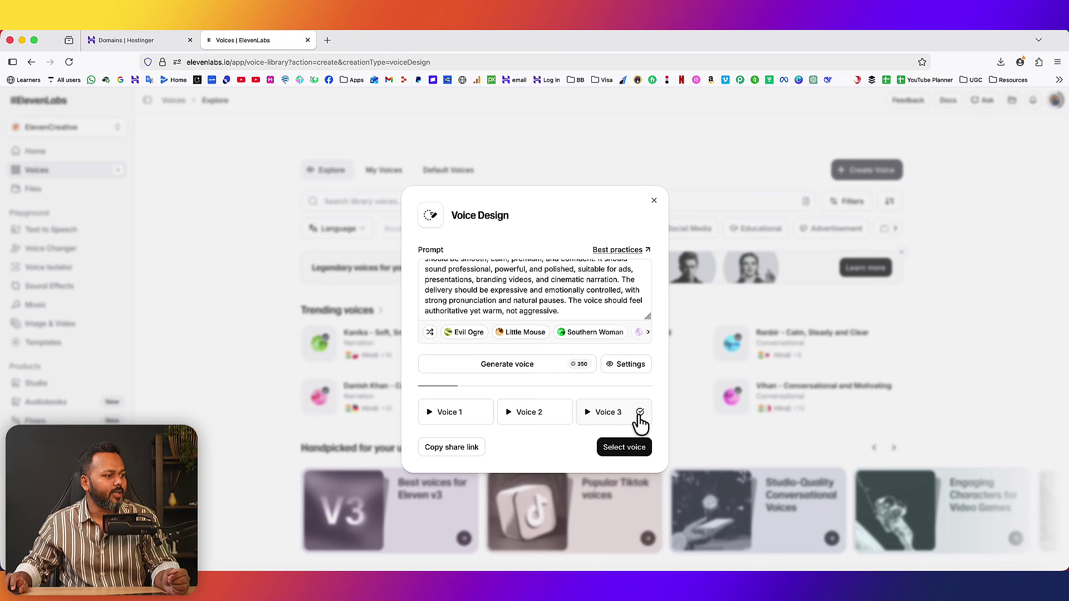
left_click(626, 451)
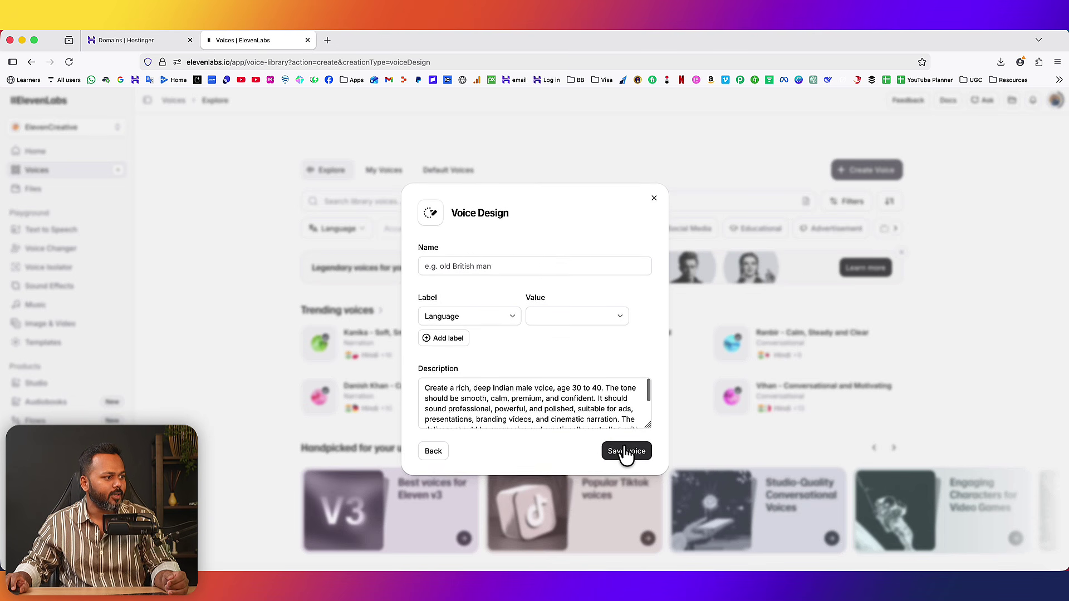
Name the designed voice "Bold Indian Voice", set its Language label to Hindi, and save it
left_click(448, 266)
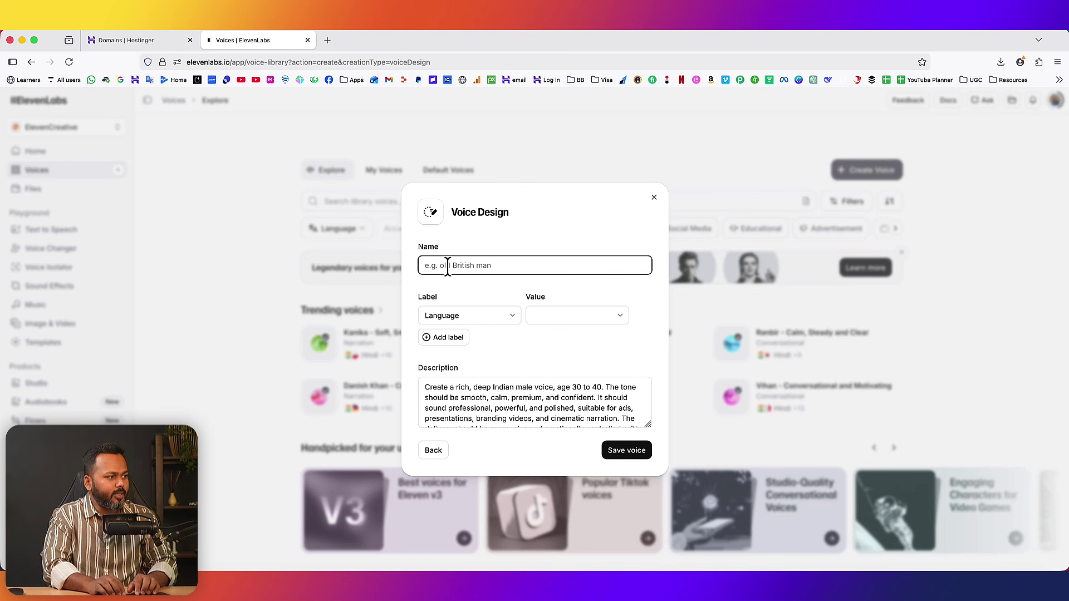
type("Bold Indian Voice")
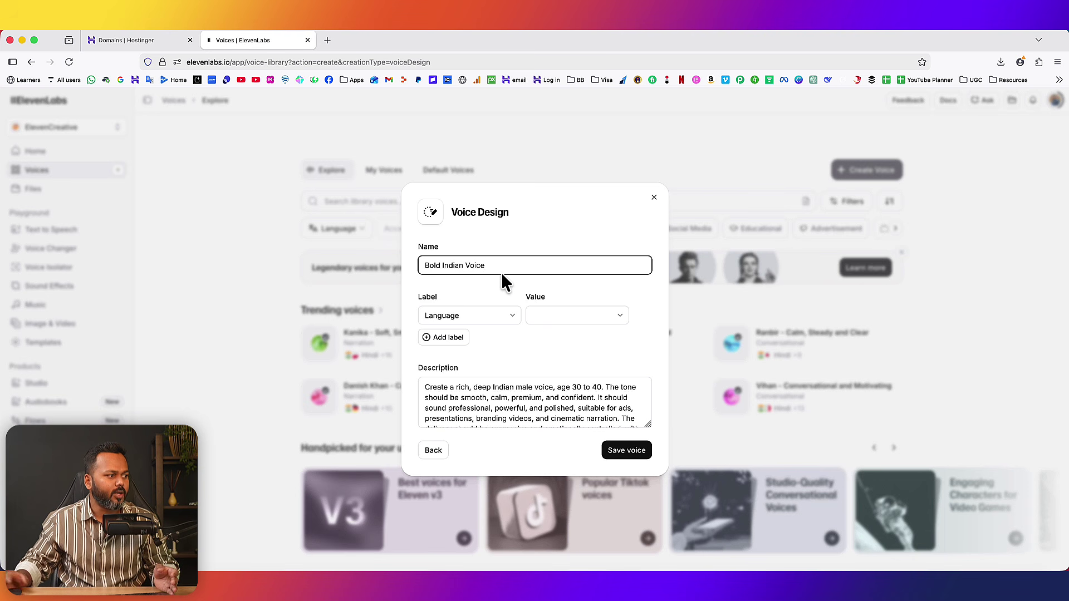
left_click(549, 310)
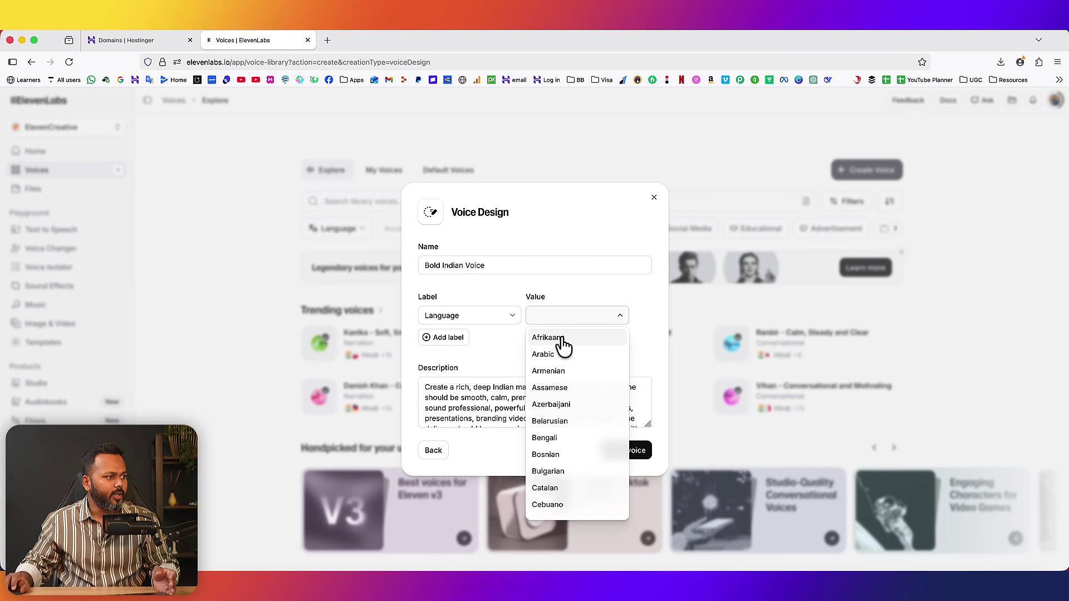
scroll(574, 368, "down", 10)
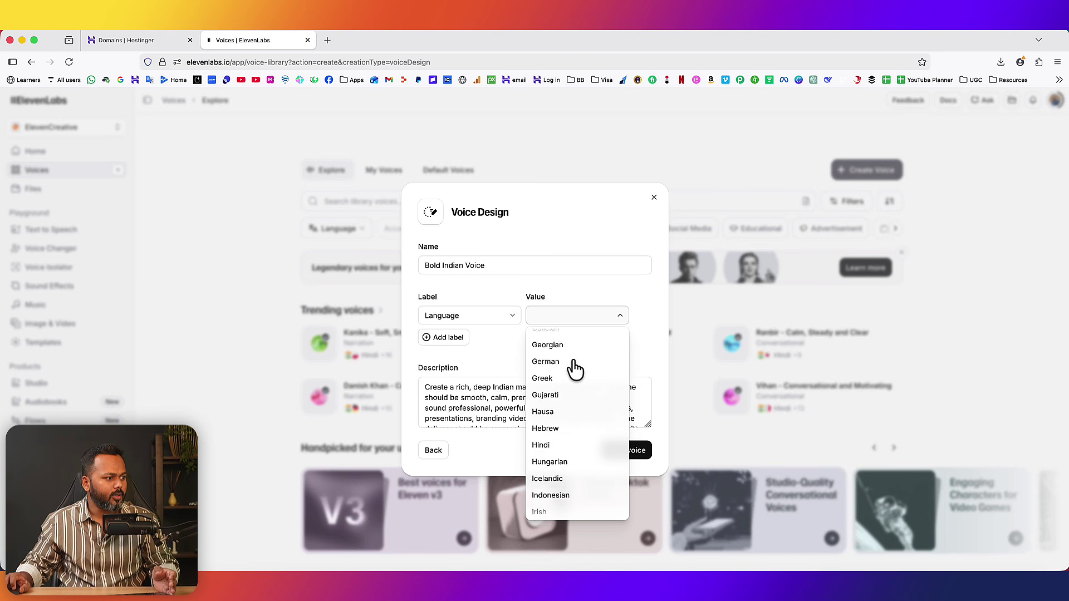
left_click(555, 417)
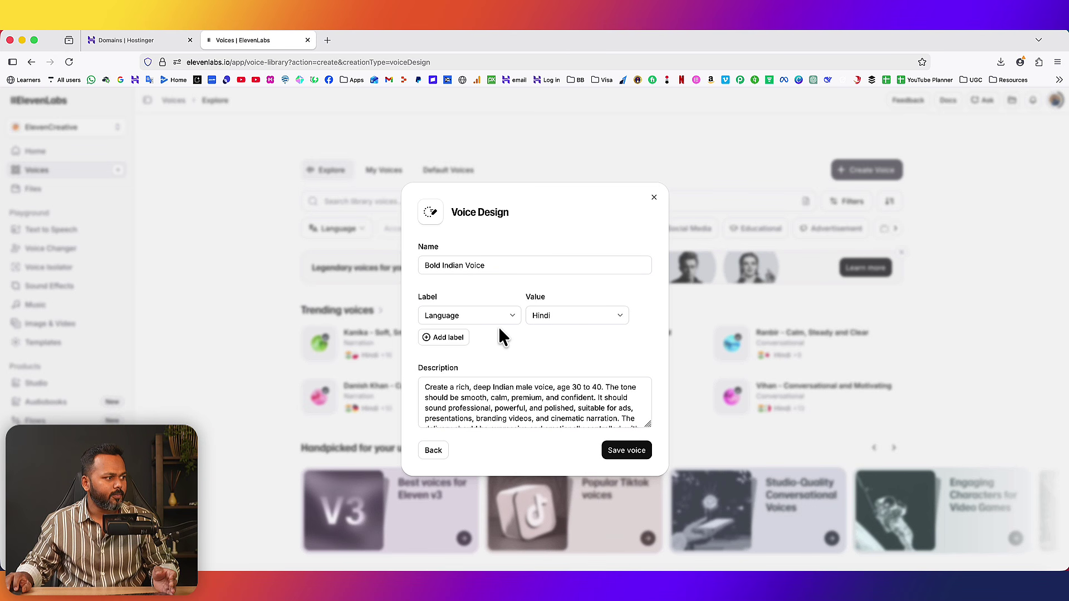
left_click(629, 451)
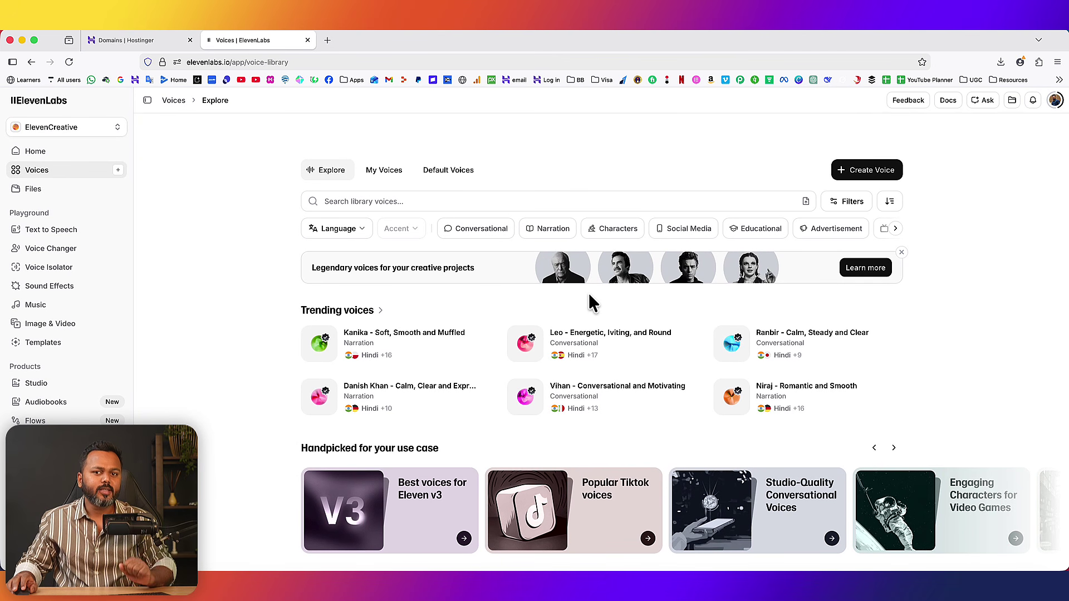
Find Bold Indian Voice among the saved personal voices in Text to Speech and play its preview
left_click(42, 239)
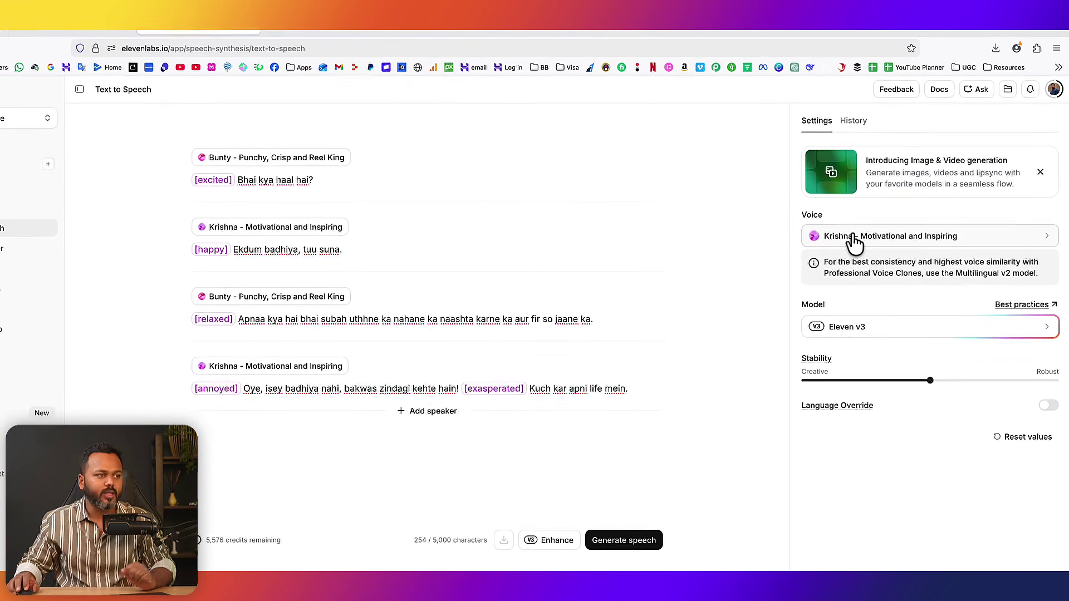
left_click(868, 239)
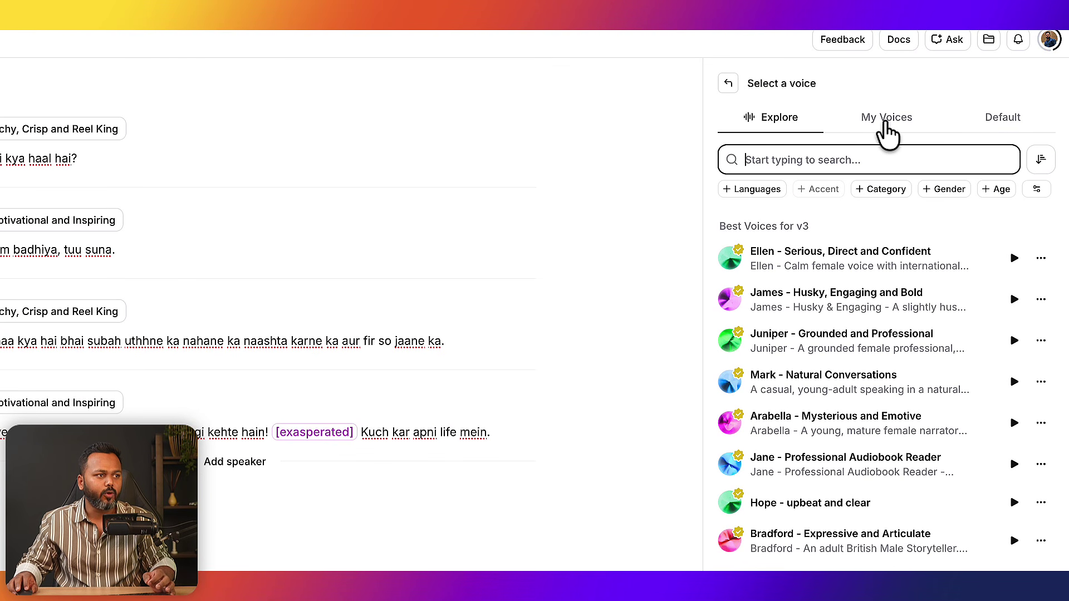
left_click(888, 125)
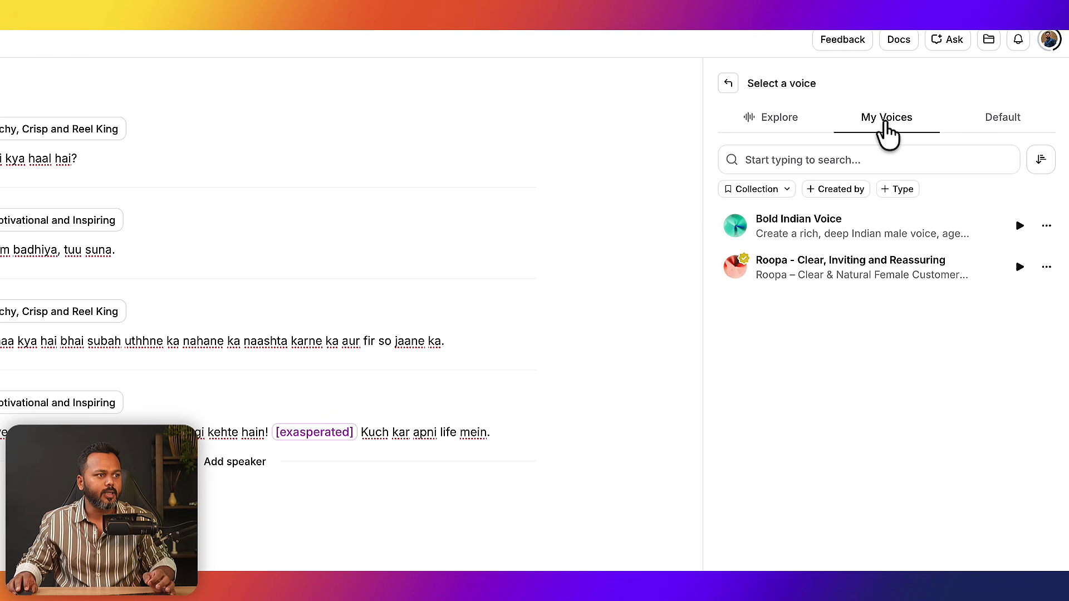
left_click(1015, 226)
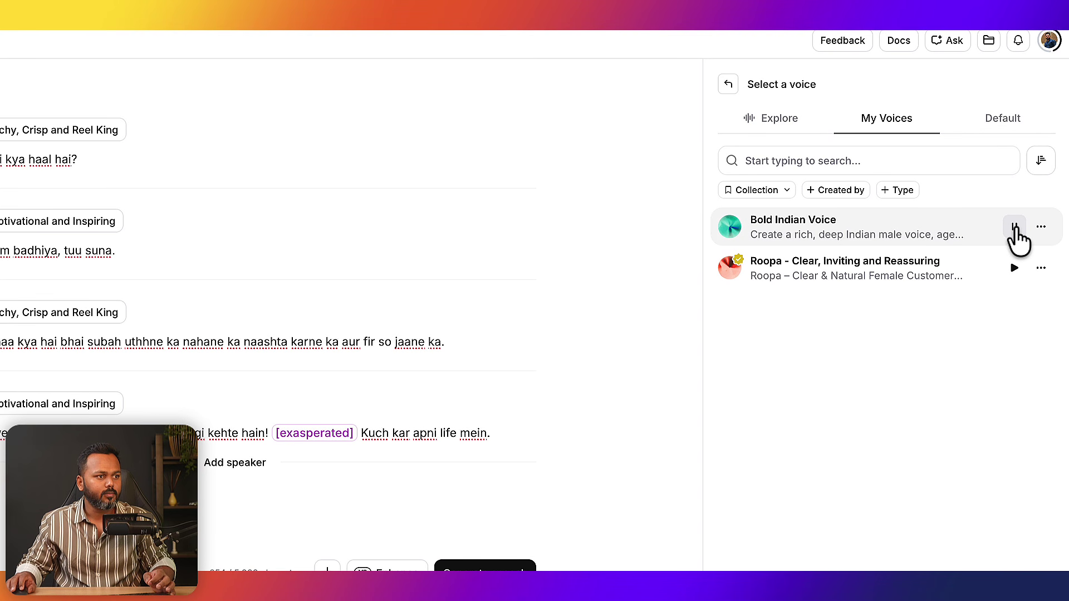
left_click(1014, 226)
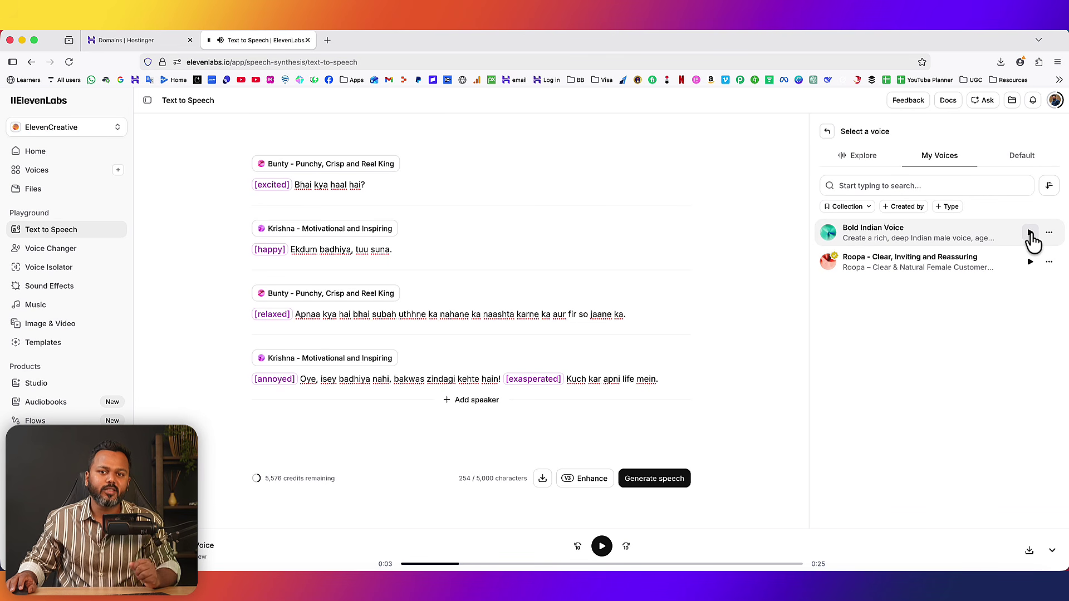